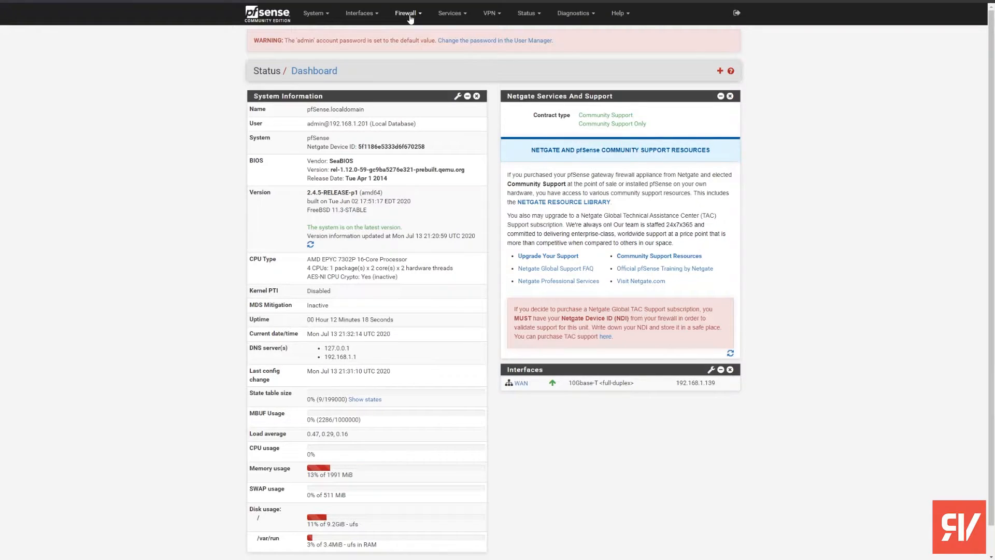
# Search the Package Manager's available packages for "pfblocker"
pyautogui.click(317, 17)
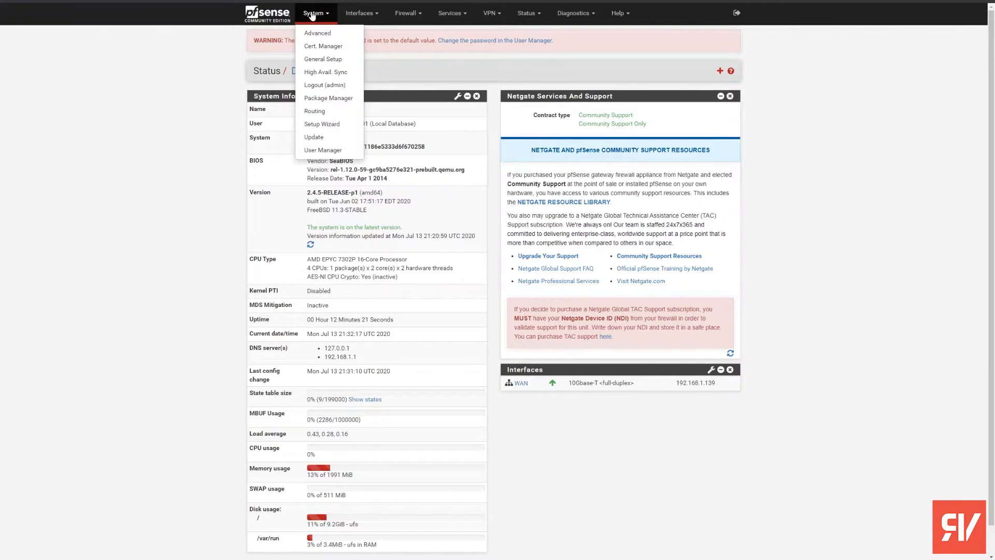
pyautogui.click(336, 99)
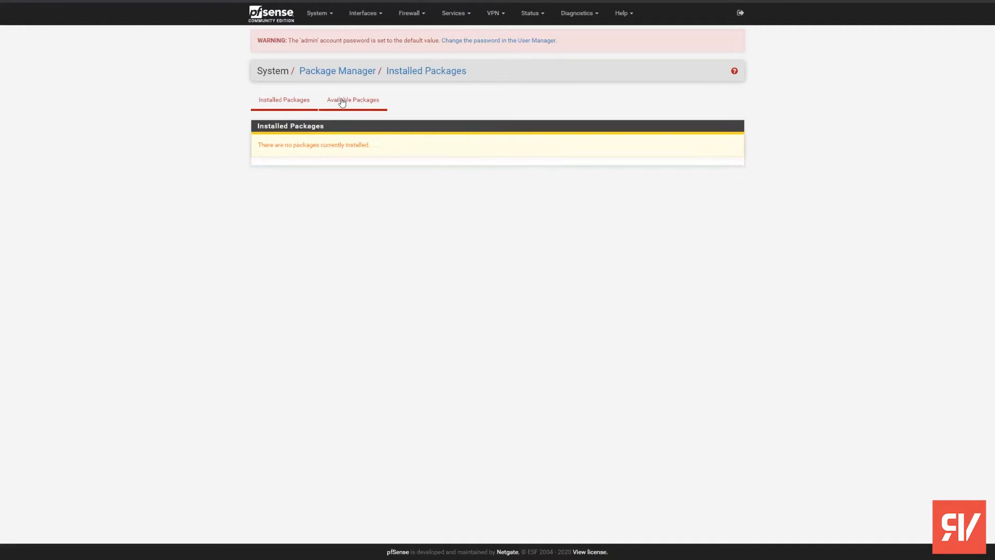
pyautogui.click(370, 101)
pyautogui.click(414, 139)
pyautogui.write('pfblocker')
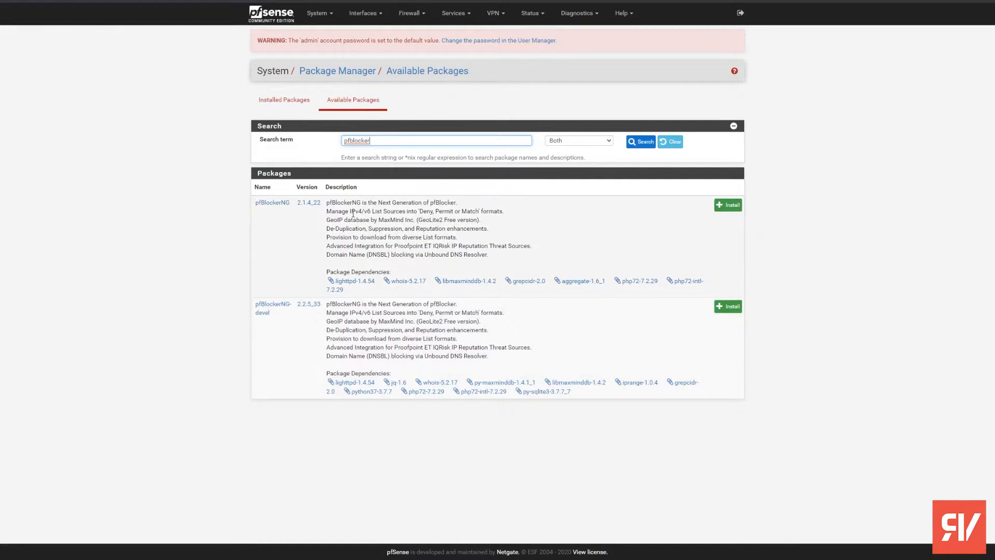
# Install the pfBlockerNG-devel package and view the list of installed packages
pyautogui.click(728, 306)
pyautogui.click(278, 146)
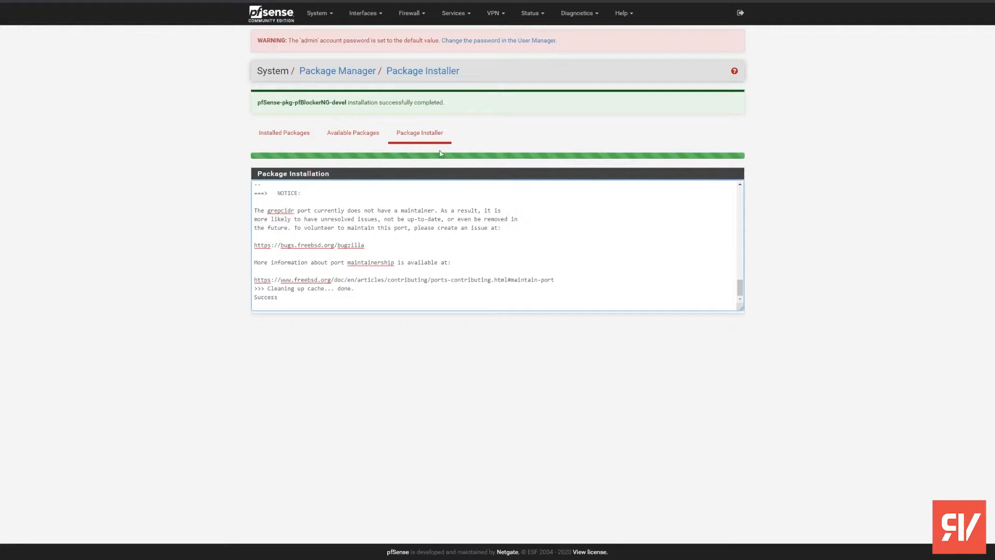
pyautogui.click(302, 140)
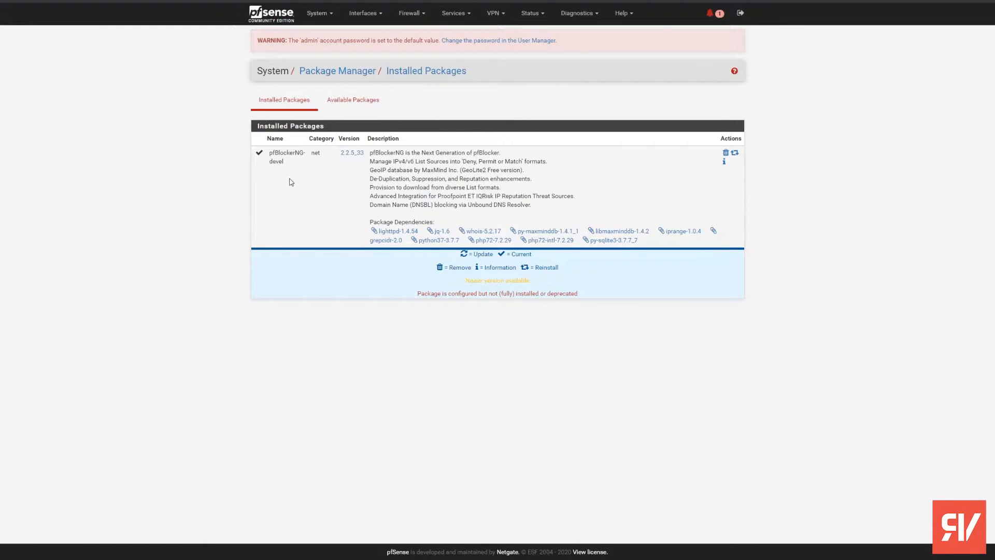
# Open the pfBlockerNG firewall configuration and exit its setup wizard to configure it manually
pyautogui.click(402, 21)
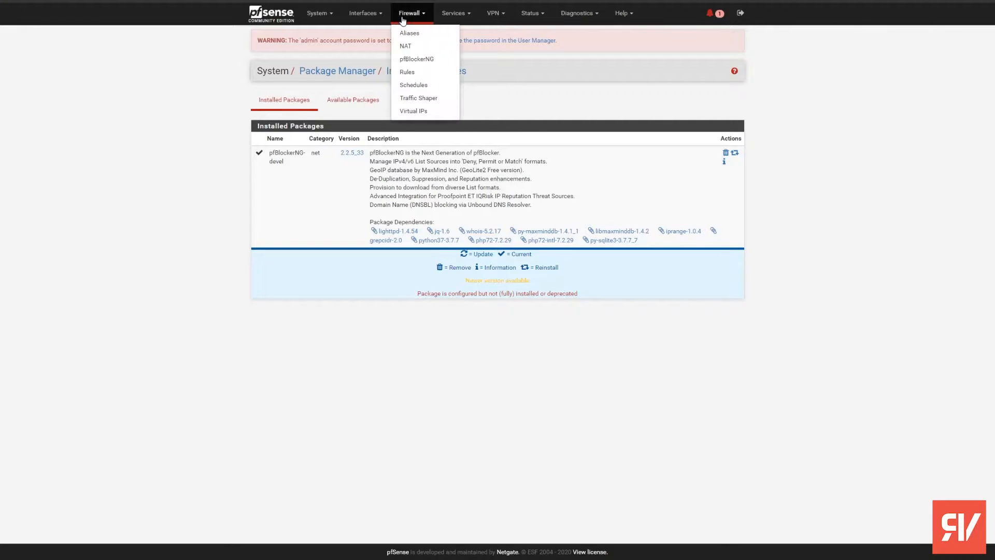
pyautogui.click(429, 60)
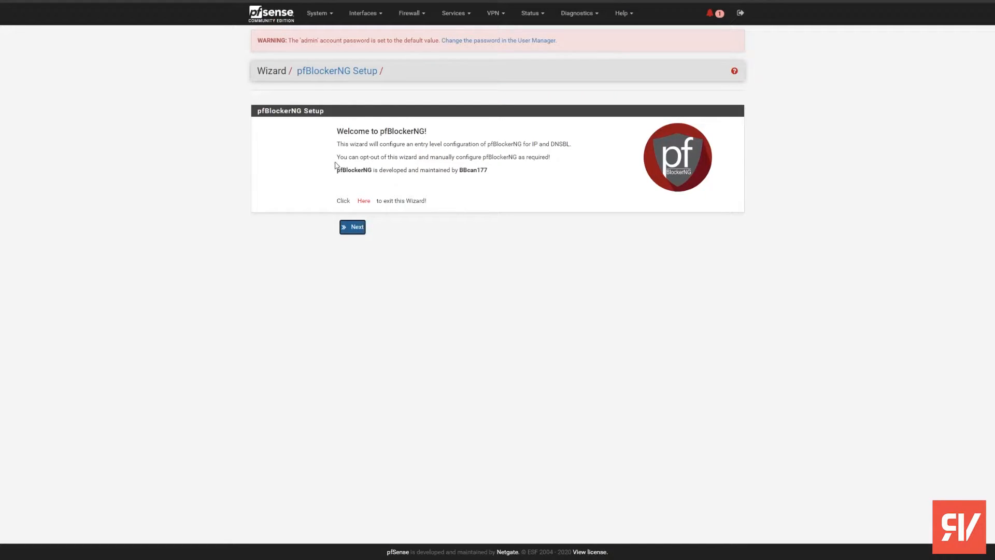
pyautogui.click(363, 203)
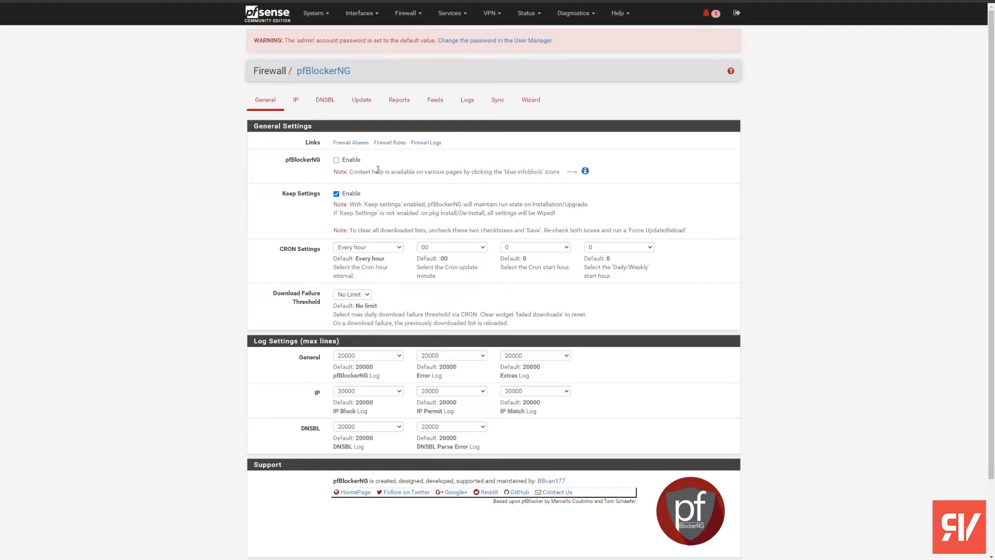
# Enable pfBlockerNG with Keep Settings and the CRON defaults left as they are, and save the general settings
pyautogui.click(336, 161)
pyautogui.scroll(-1, 322, 206)
pyautogui.scroll(-1, 415, 163)
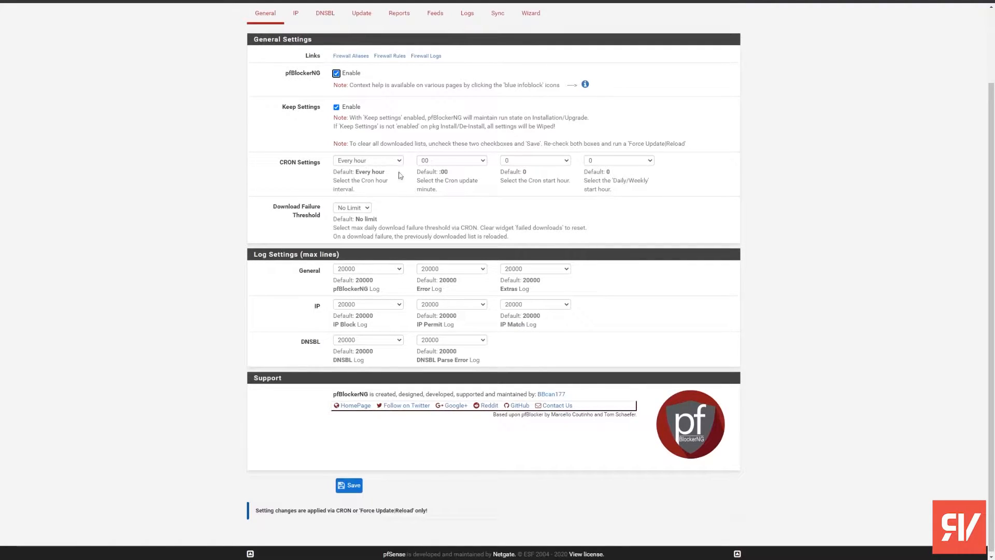
pyautogui.scroll(1, 330, 175)
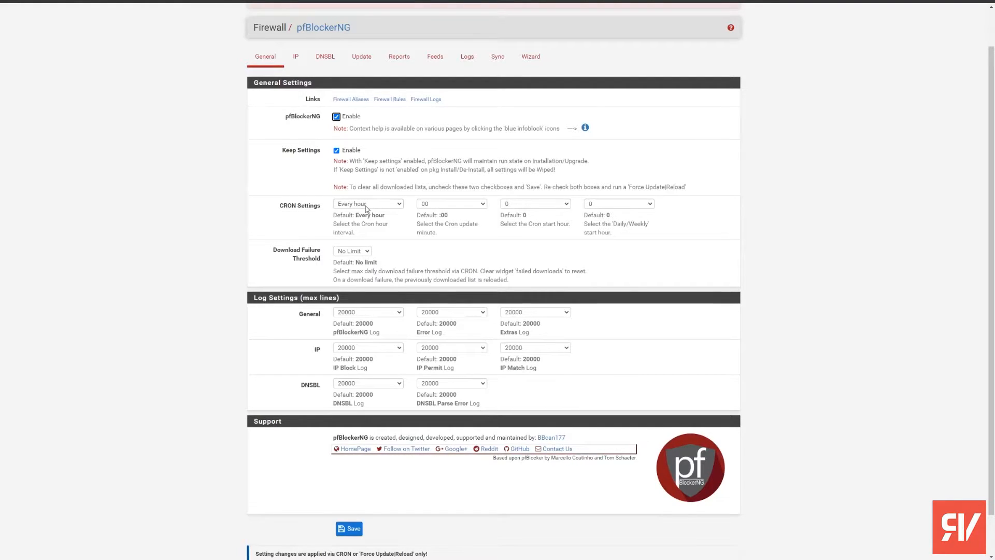
pyautogui.scroll(-1, 366, 208)
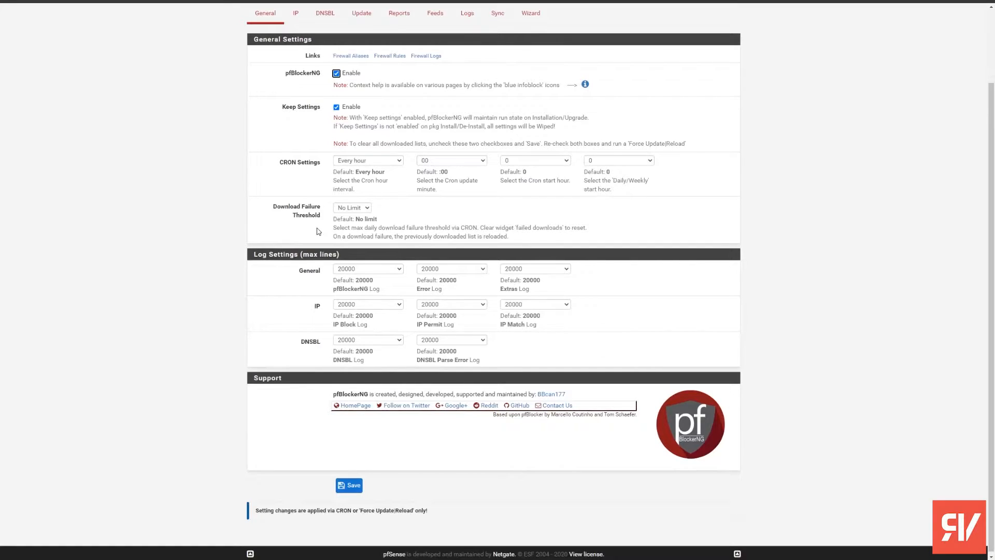
pyautogui.scroll(2, 367, 353)
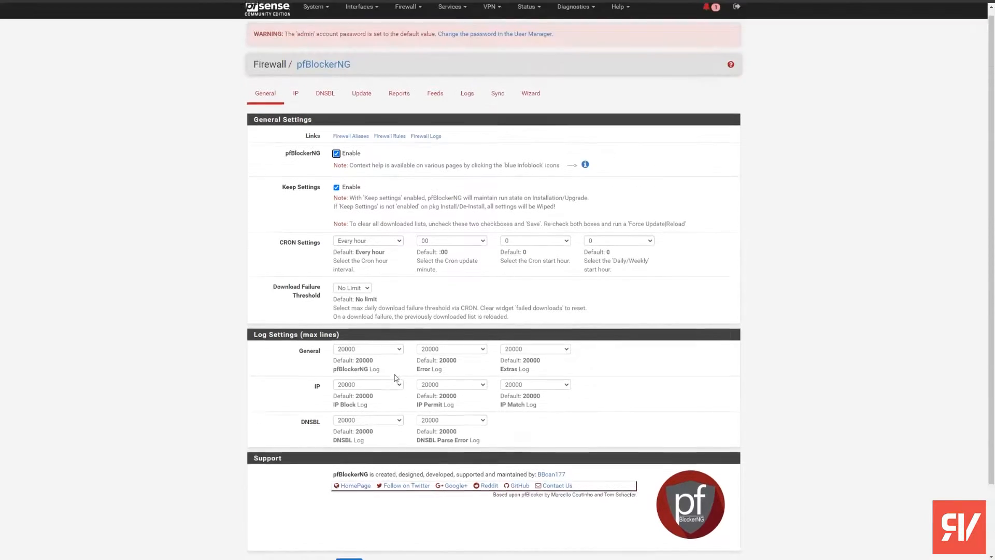
pyautogui.scroll(-2, 394, 310)
pyautogui.click(354, 486)
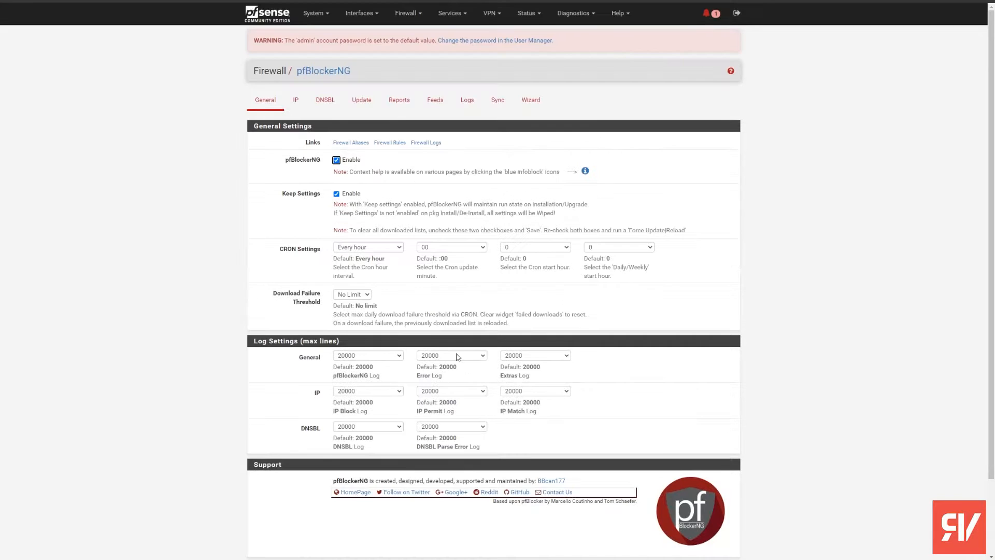
# Examine pfBlockerNG's IP configuration and MaxMind GeoIP options, including the placeholder IP address and its description
pyautogui.click(299, 108)
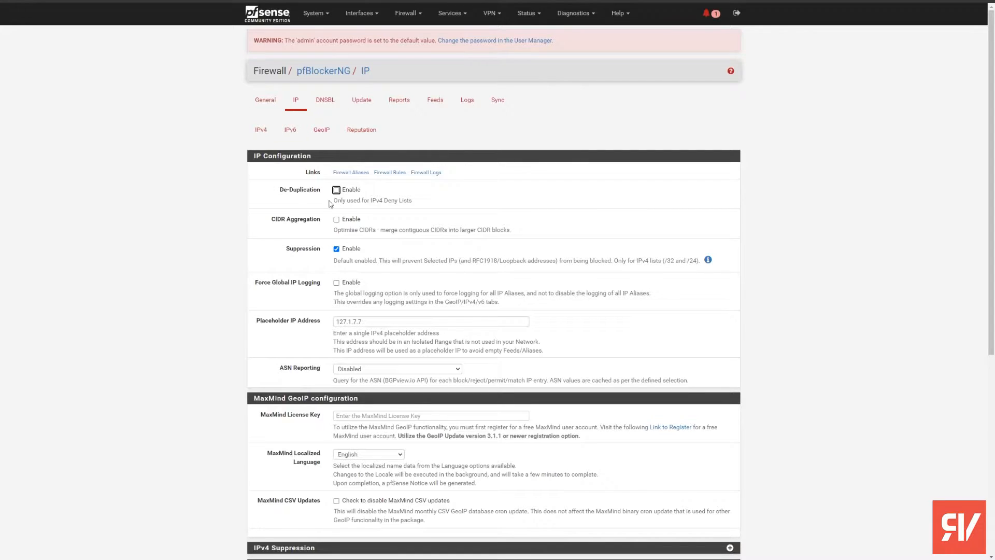
pyautogui.scroll(-2, 406, 312)
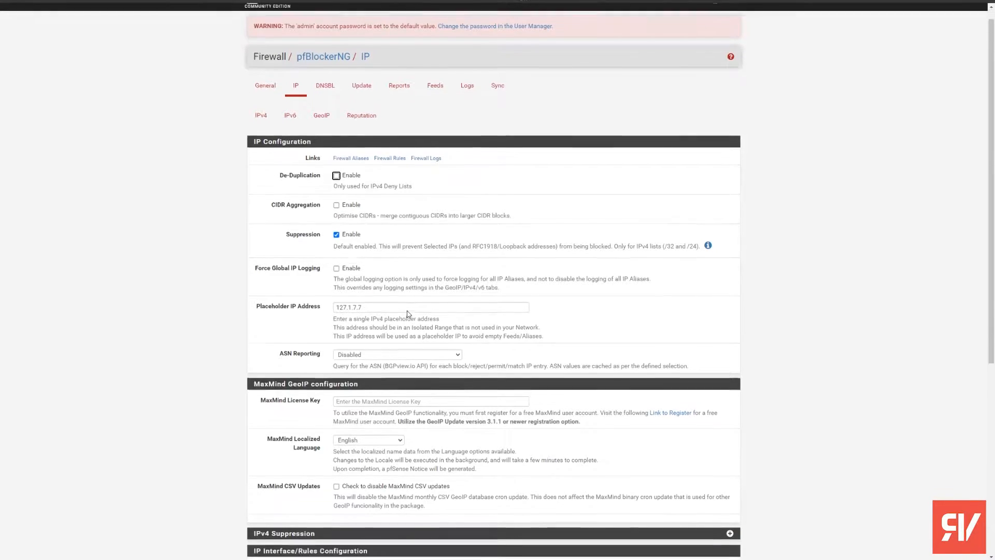
pyautogui.scroll(-1, 402, 309)
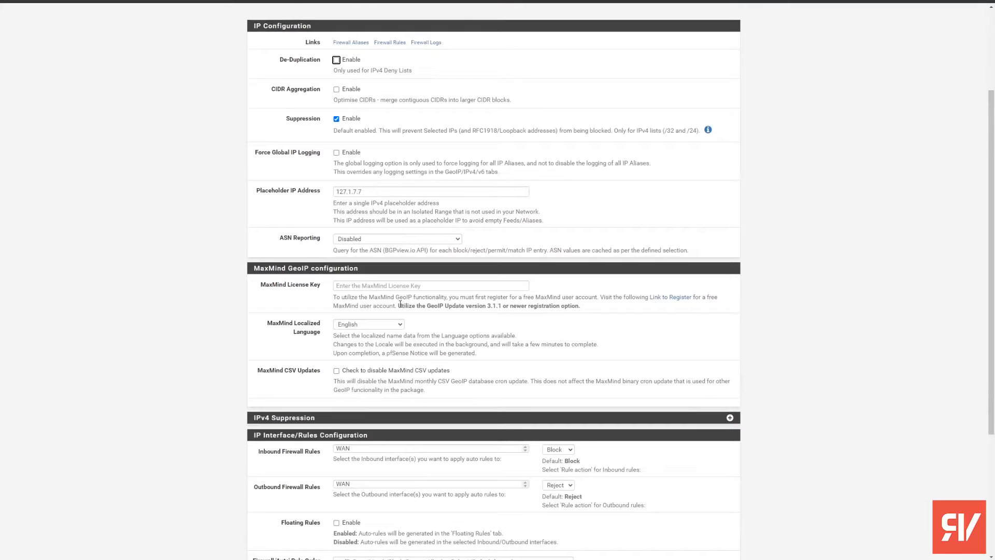
pyautogui.scroll(3, 402, 308)
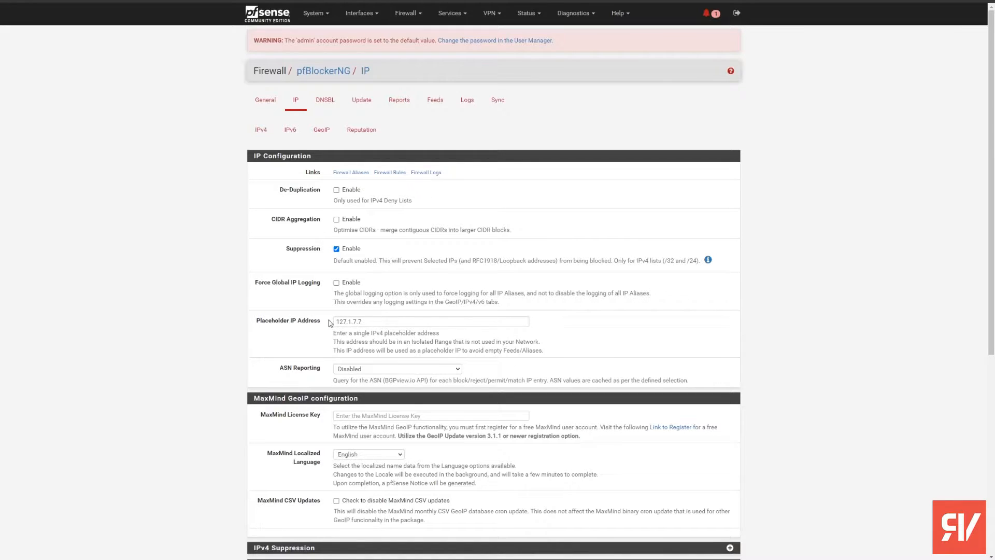
pyautogui.doubleClick(377, 320)
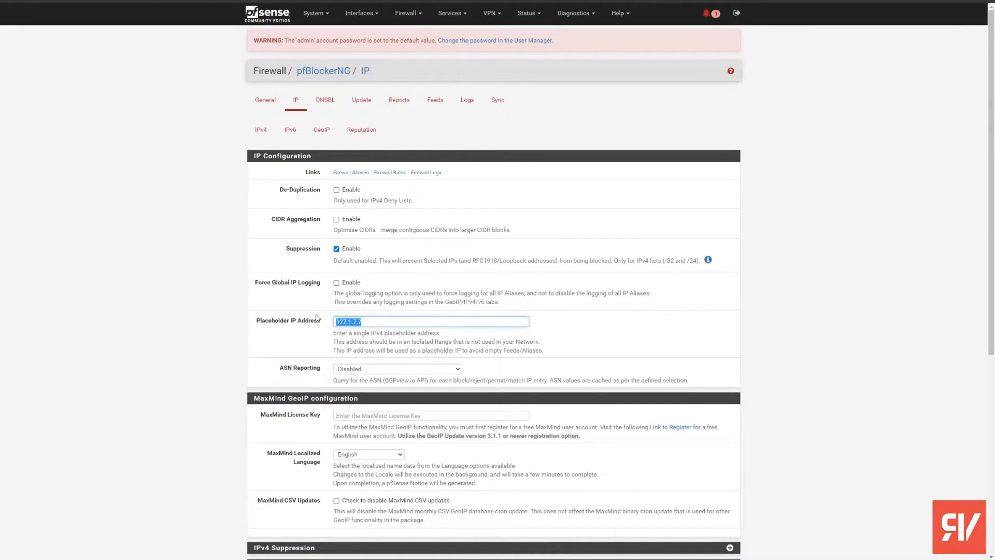
pyautogui.click(431, 320)
pyautogui.moveTo(544, 342); pyautogui.dragTo(506, 352)
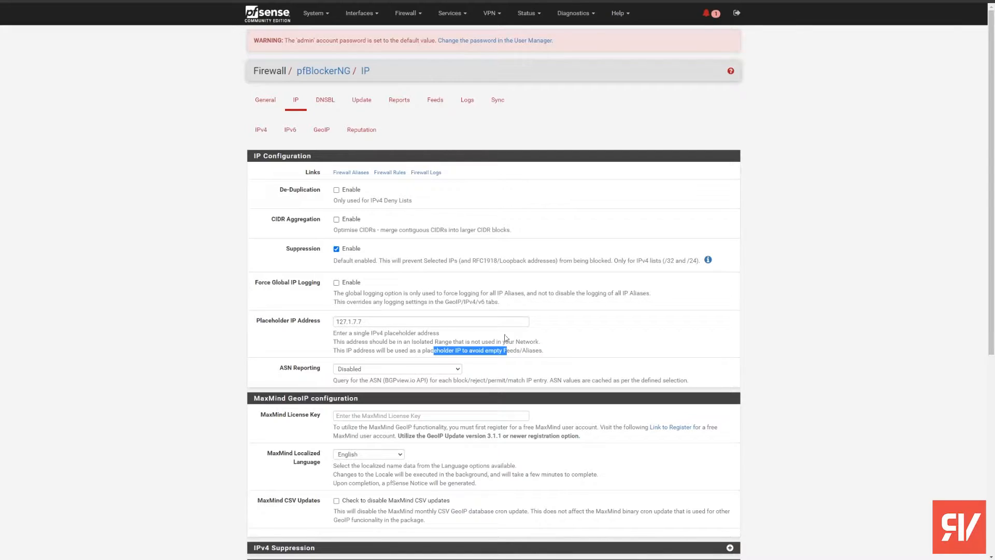
pyautogui.click(673, 346)
# Enable Floating Rules in the IP Interface/Rules Configuration and save the IP settings
pyautogui.scroll(-2, 451, 289)
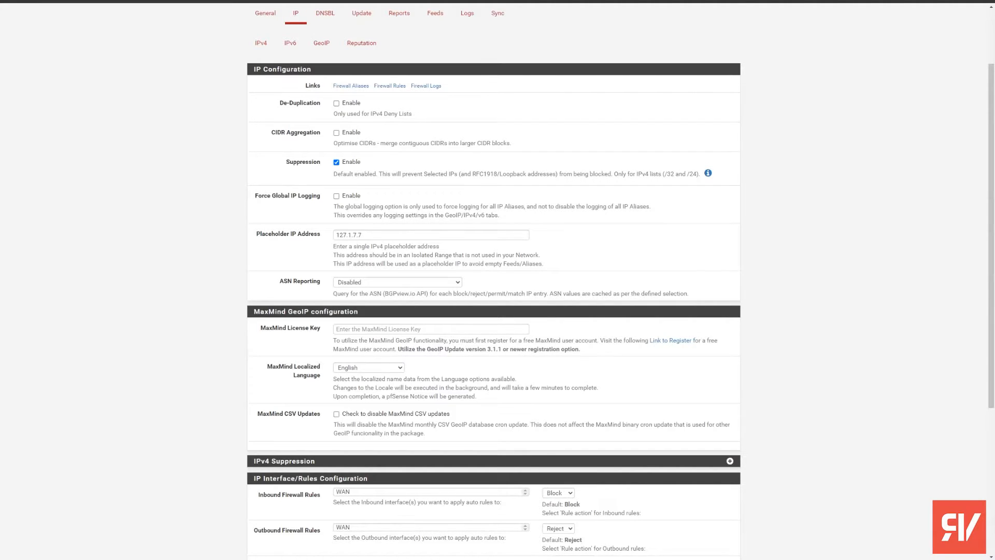
pyautogui.scroll(-4, 342, 262)
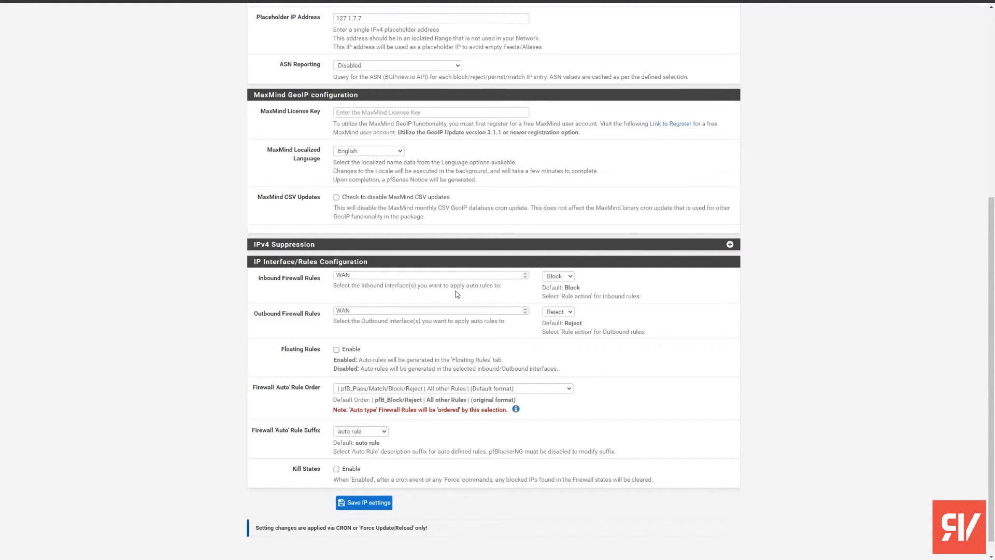
pyautogui.scroll(-1, 457, 291)
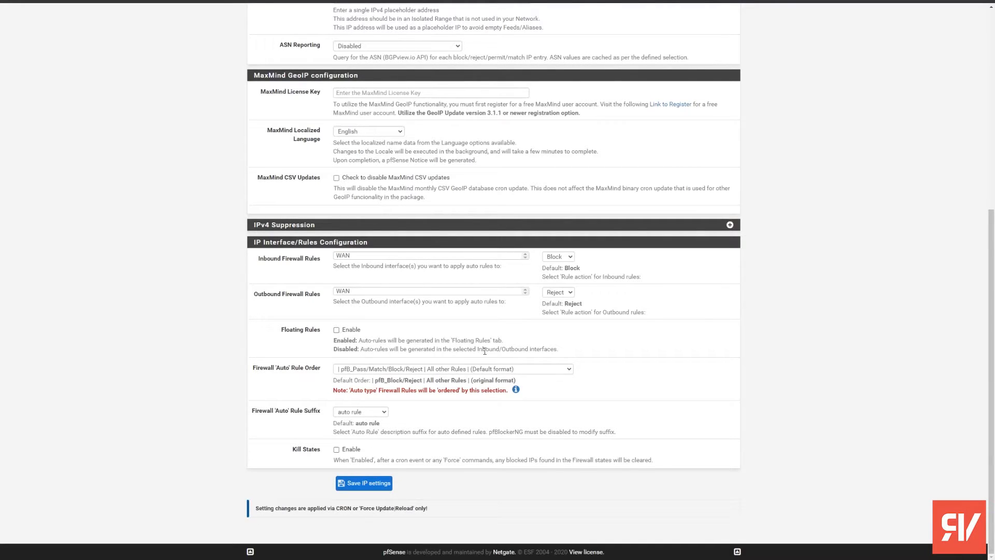
pyautogui.click(347, 331)
pyautogui.click(365, 483)
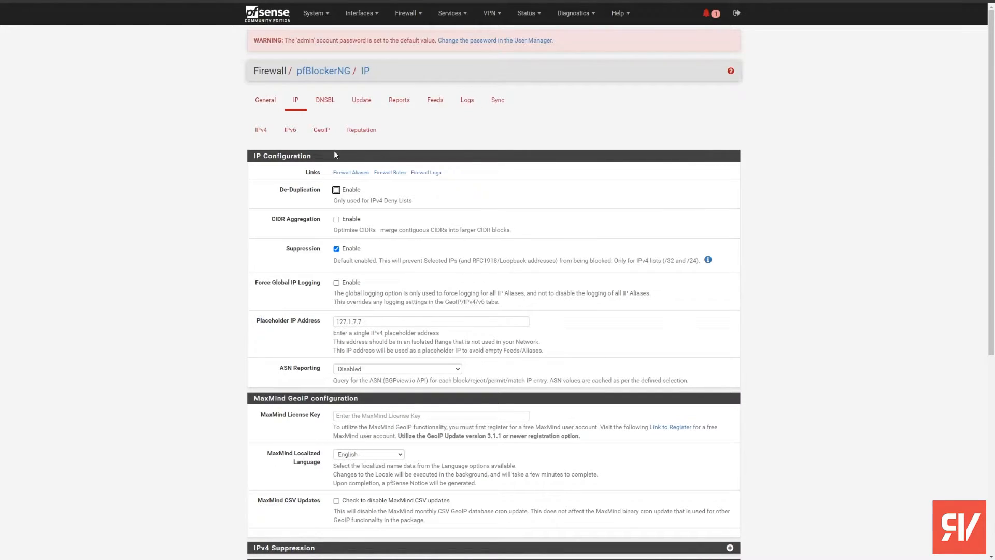
# Open pfBlockerNG's GeoIP summary and set the action for Africa to Deny Inbound
pyautogui.click(267, 134)
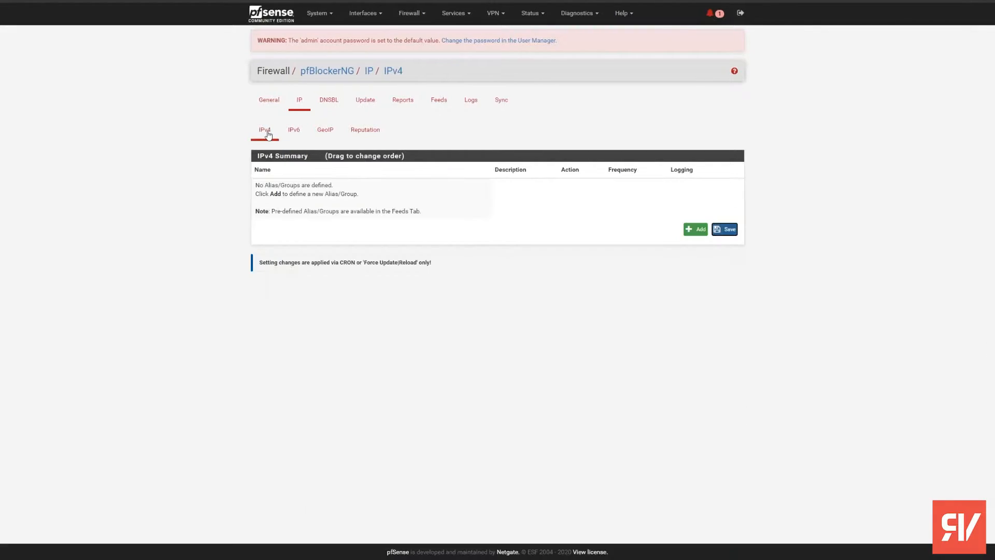
pyautogui.click(335, 136)
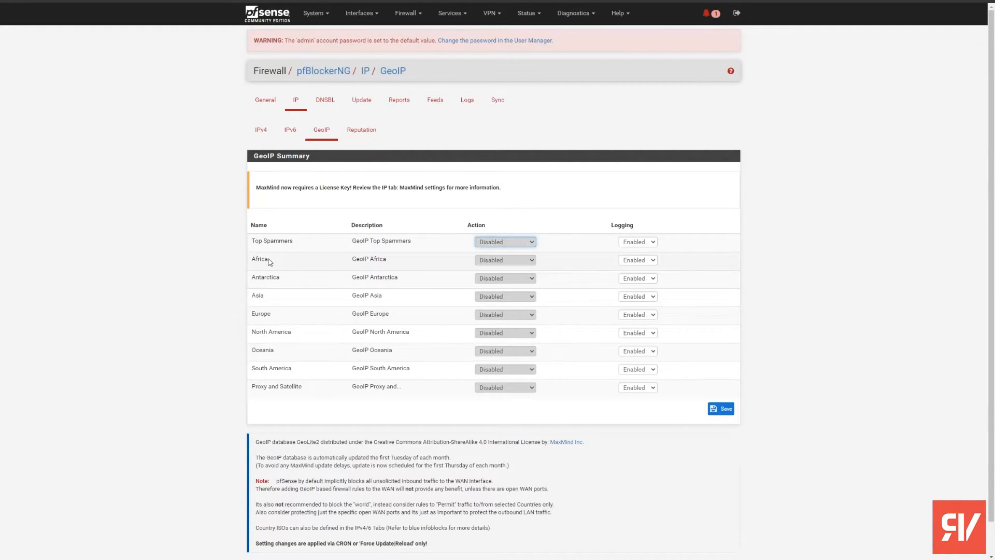
pyautogui.scroll(-2, 269, 260)
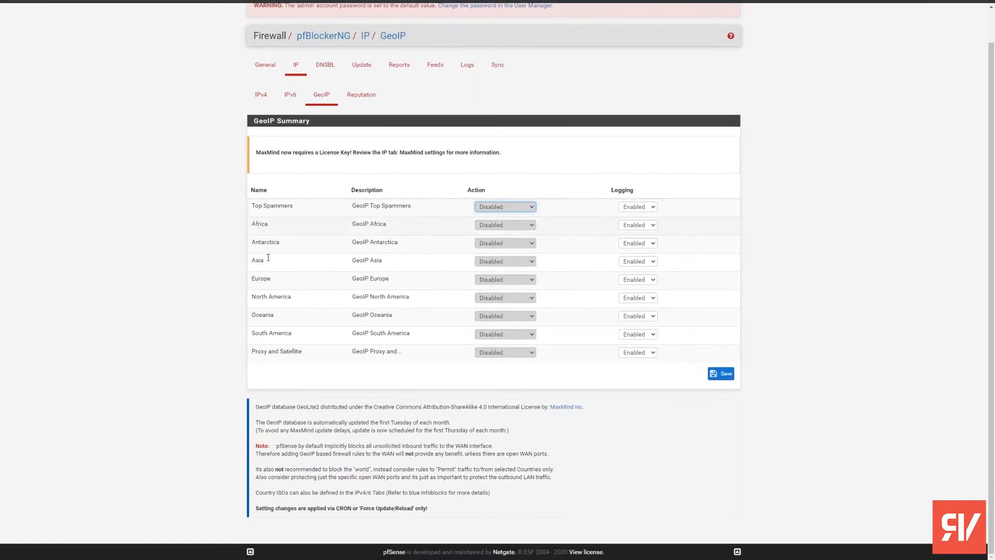
pyautogui.scroll(2, 268, 260)
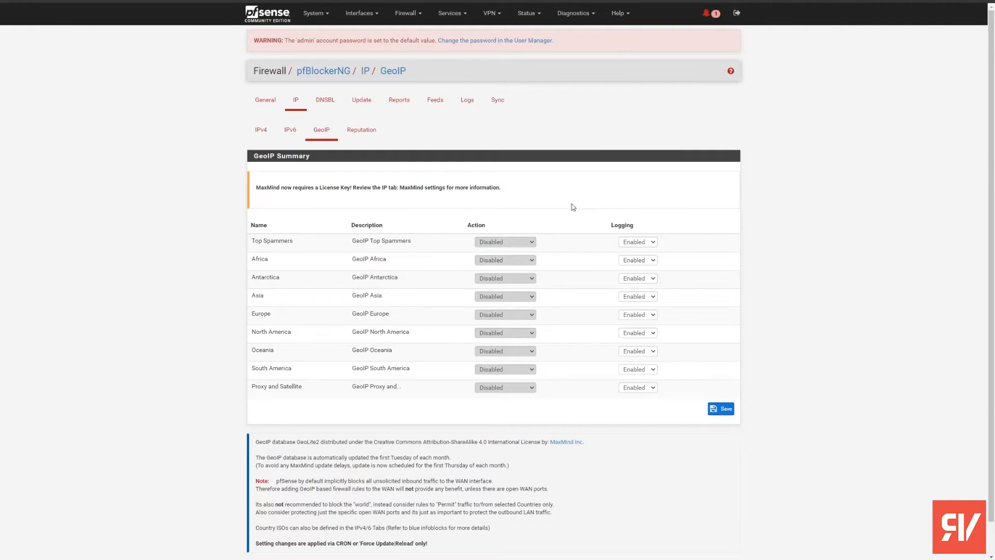
pyautogui.click(520, 262)
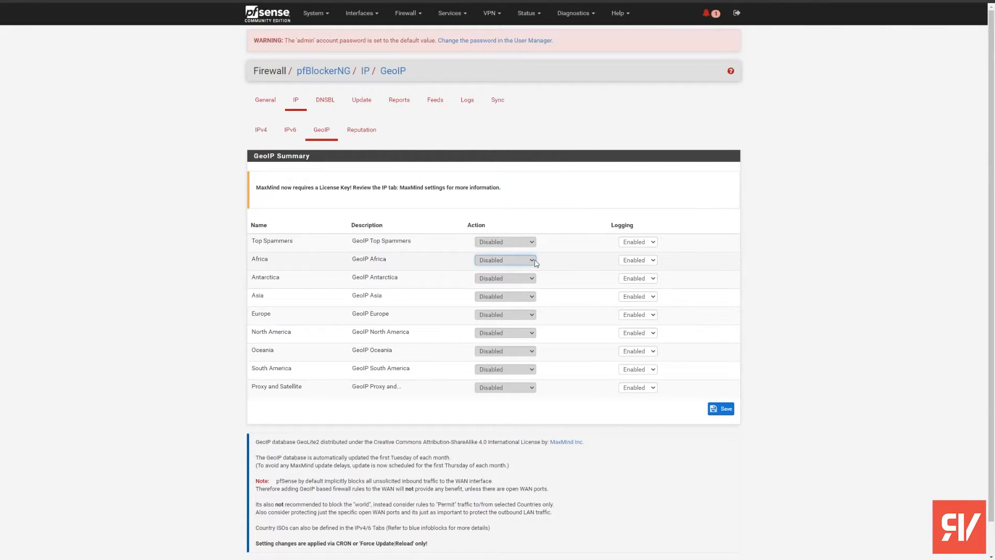
pyautogui.click(512, 280)
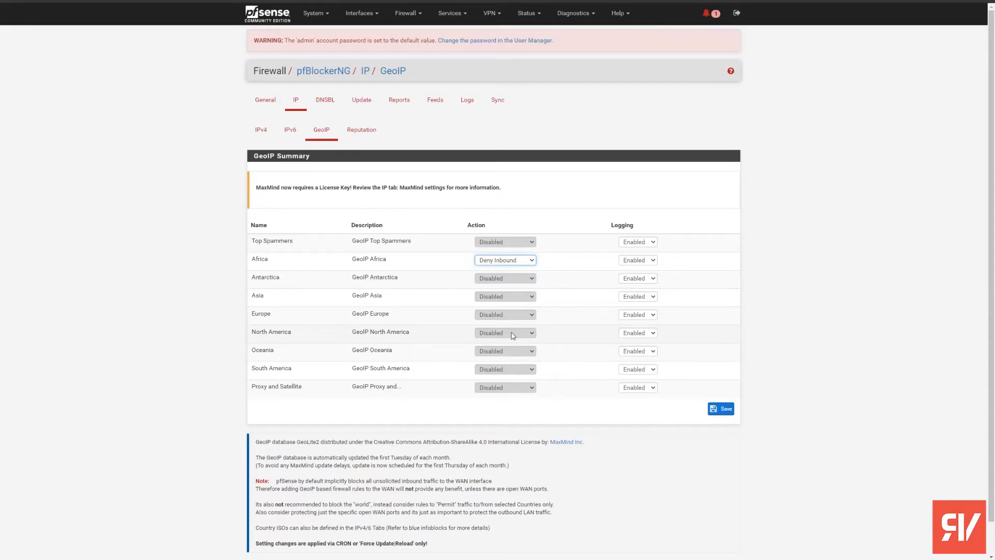
# Set the GeoIP action for Antarctica and Top Spammers to Deny Inbound
pyautogui.click(516, 278)
pyautogui.click(508, 297)
pyautogui.click(513, 243)
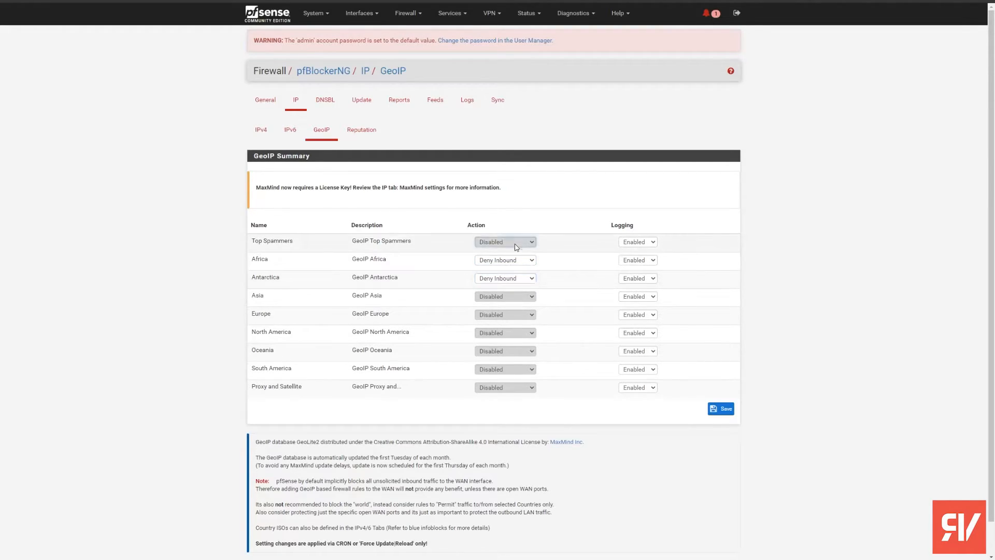
pyautogui.click(507, 260)
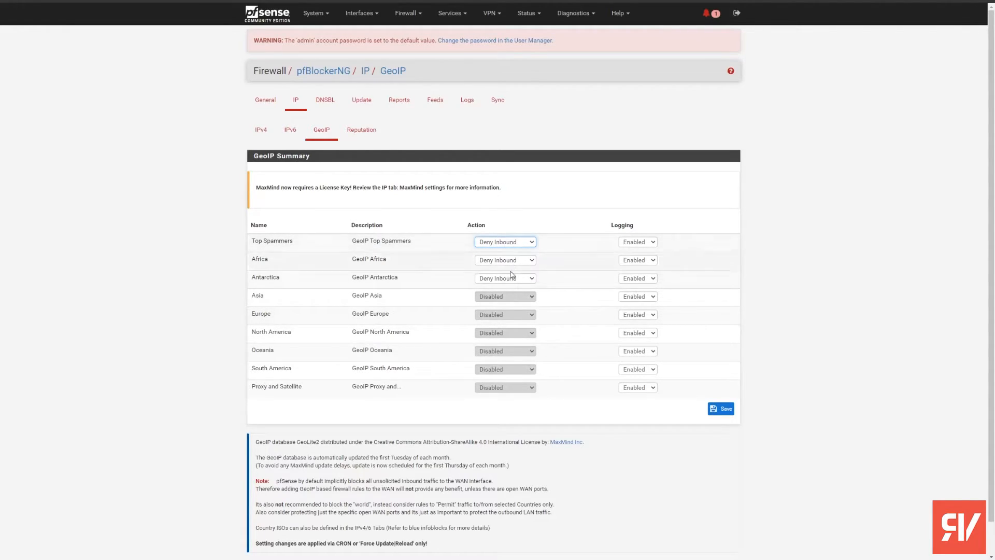
# Set the GeoIP action for Asia and Europe to Deny Inbound
pyautogui.click(510, 300)
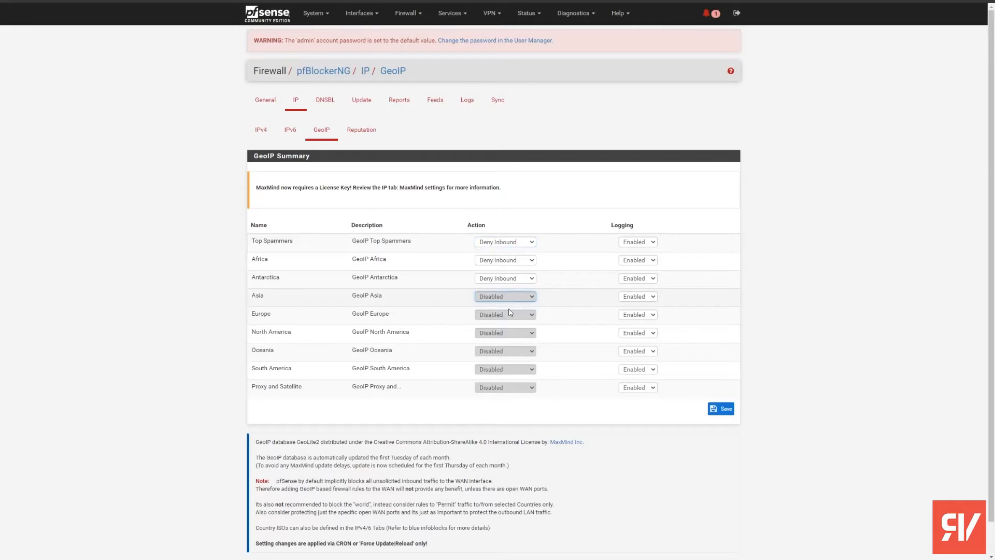
pyautogui.click(499, 306)
pyautogui.click(500, 308)
pyautogui.click(503, 322)
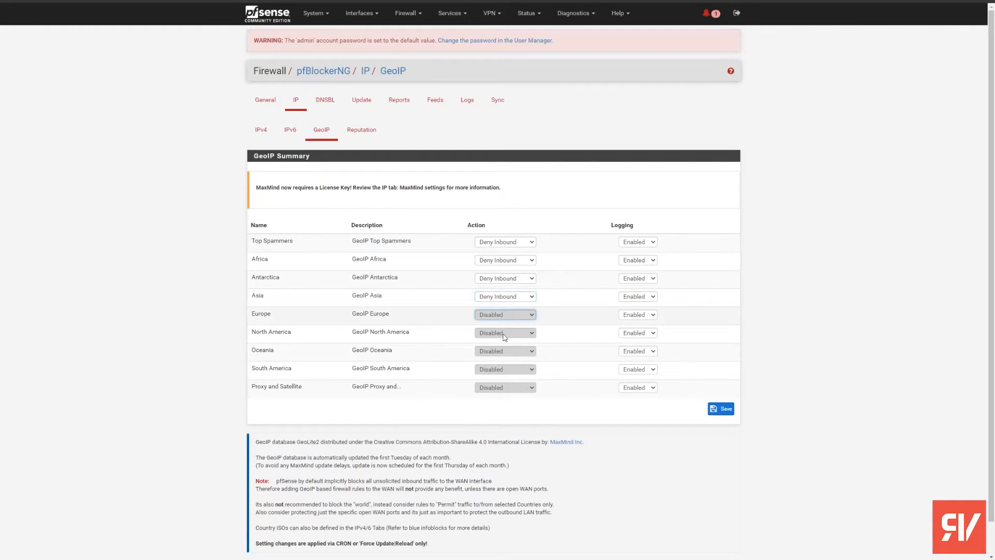
# Set the GeoIP action for Oceania, South America, and Proxy and Satellite to Deny Inbound, and save the GeoIP summary
pyautogui.click(515, 353)
pyautogui.click(509, 364)
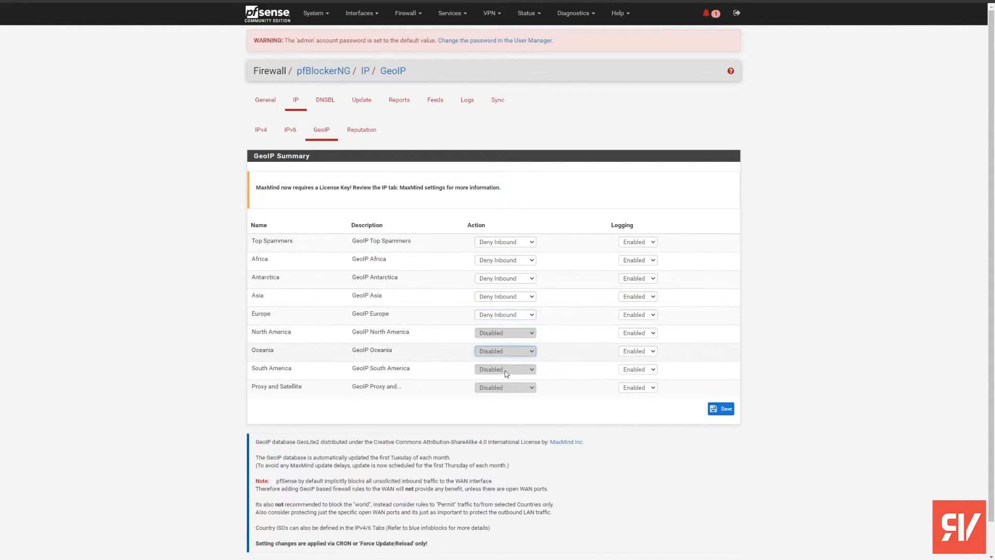
pyautogui.click(506, 371)
pyautogui.click(512, 393)
pyautogui.click(505, 390)
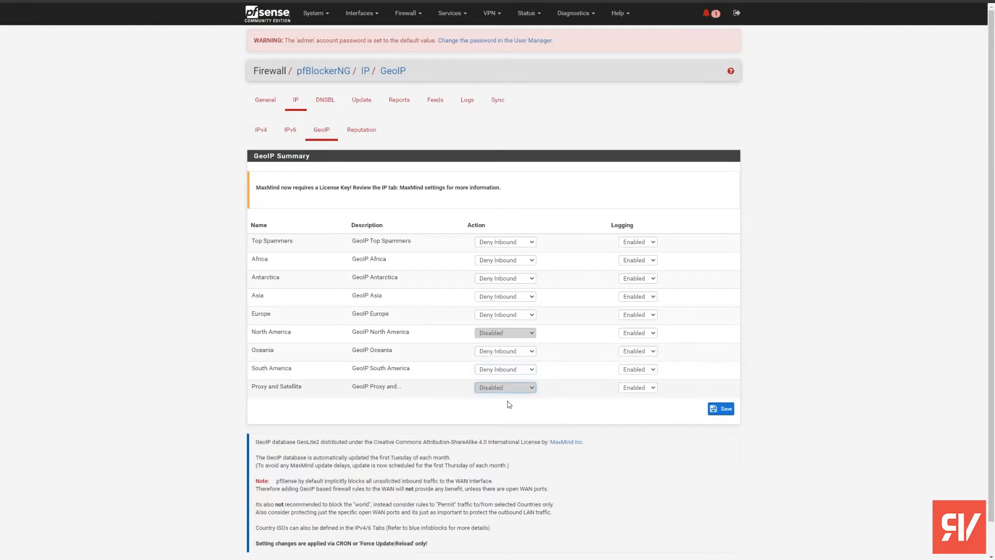
pyautogui.click(510, 405)
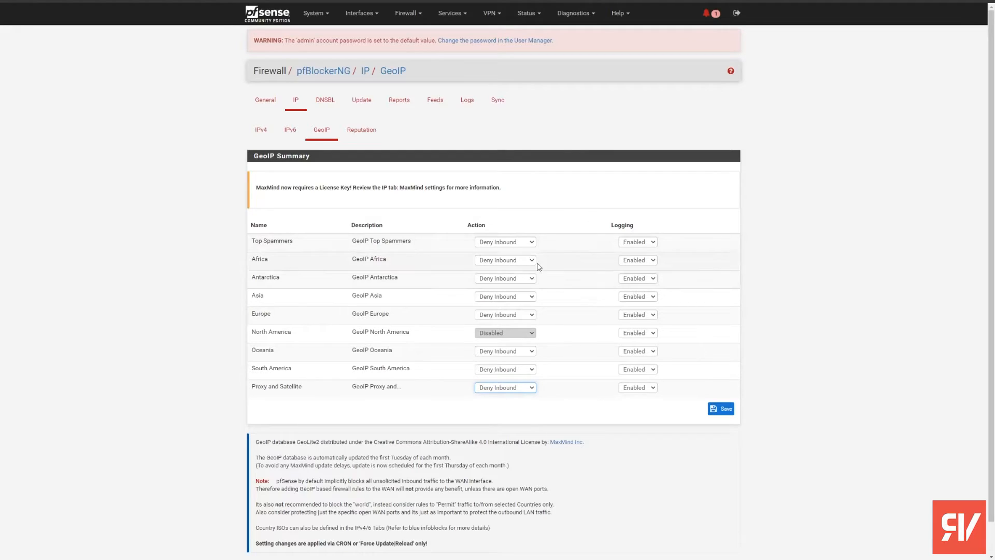
pyautogui.click(721, 414)
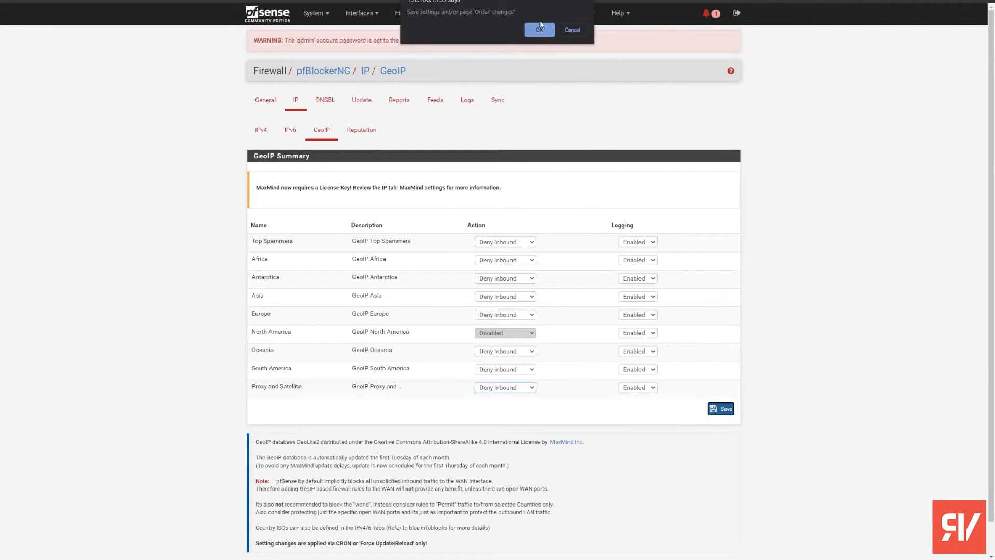
pyautogui.click(540, 30)
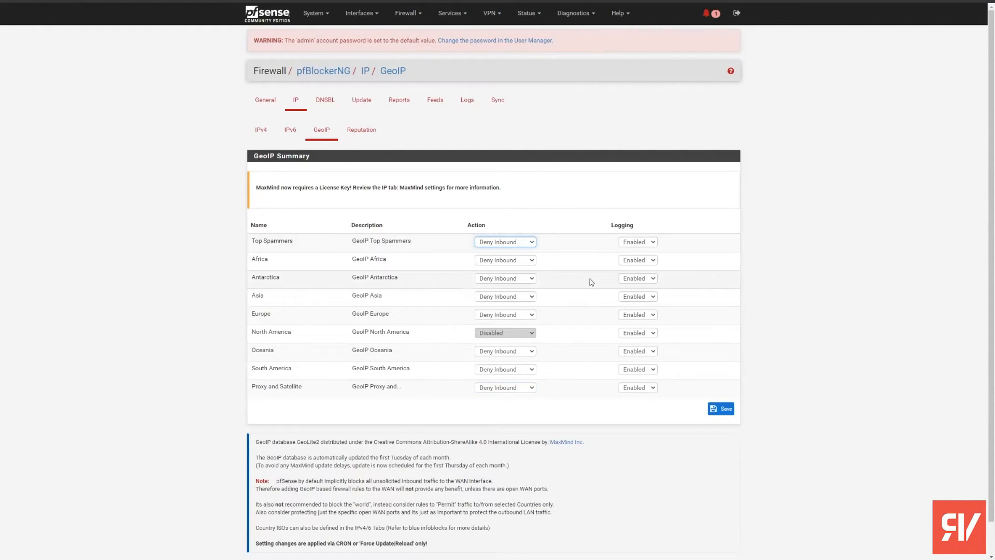
pyautogui.click(253, 258)
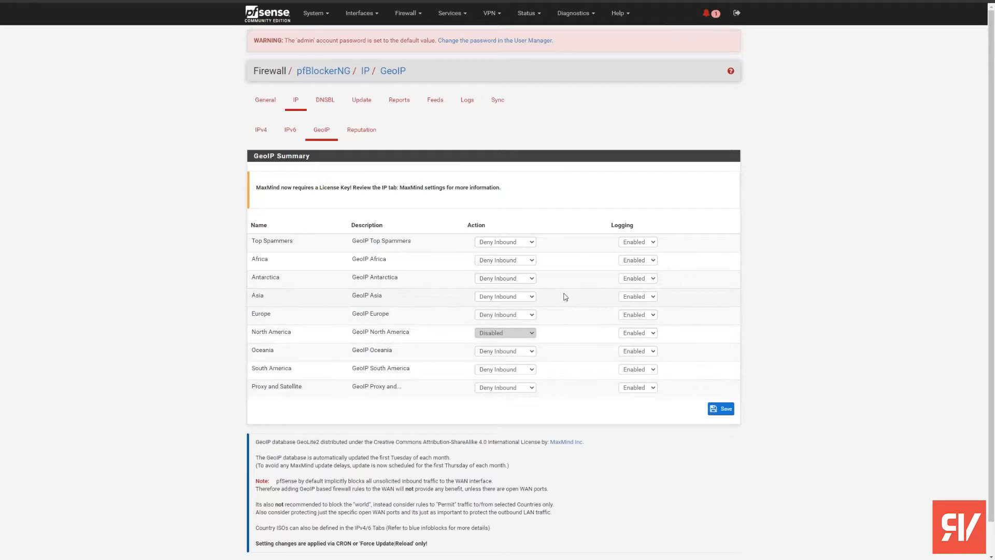
# Enable DNSBL in pfBlockerNG's DNSBL settings and check the Blocked Webpage options
pyautogui.click(327, 103)
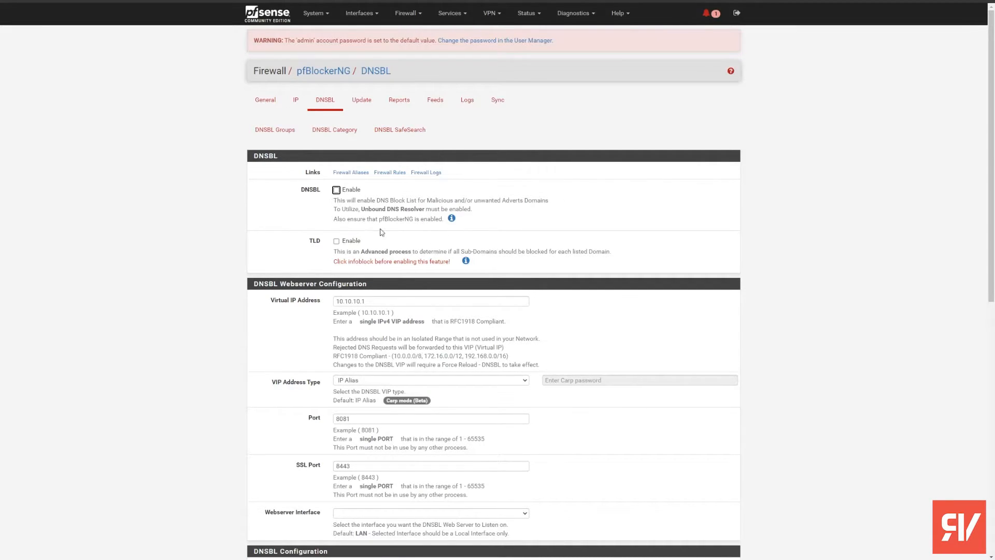
pyautogui.scroll(-1, 536, 248)
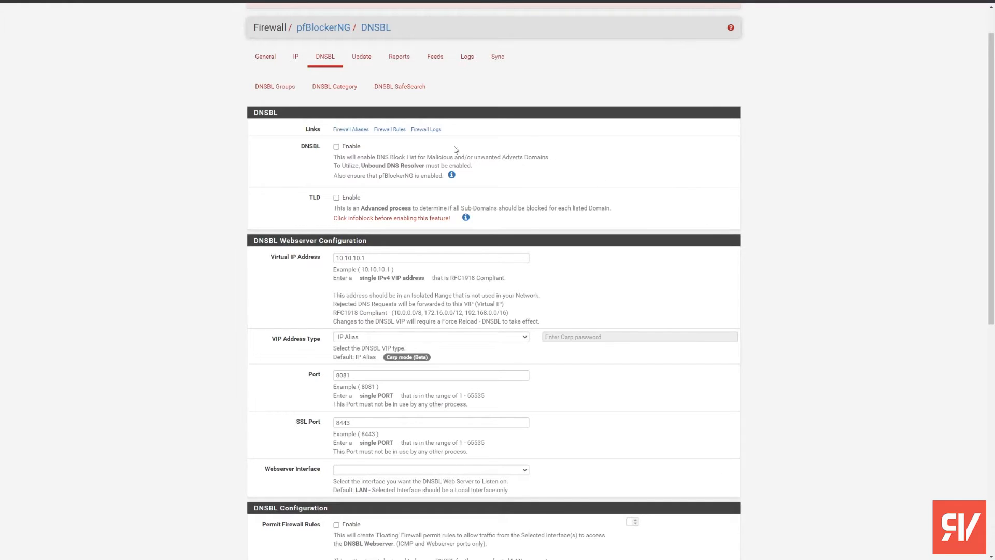
pyautogui.click(352, 148)
pyautogui.scroll(-1, 458, 160)
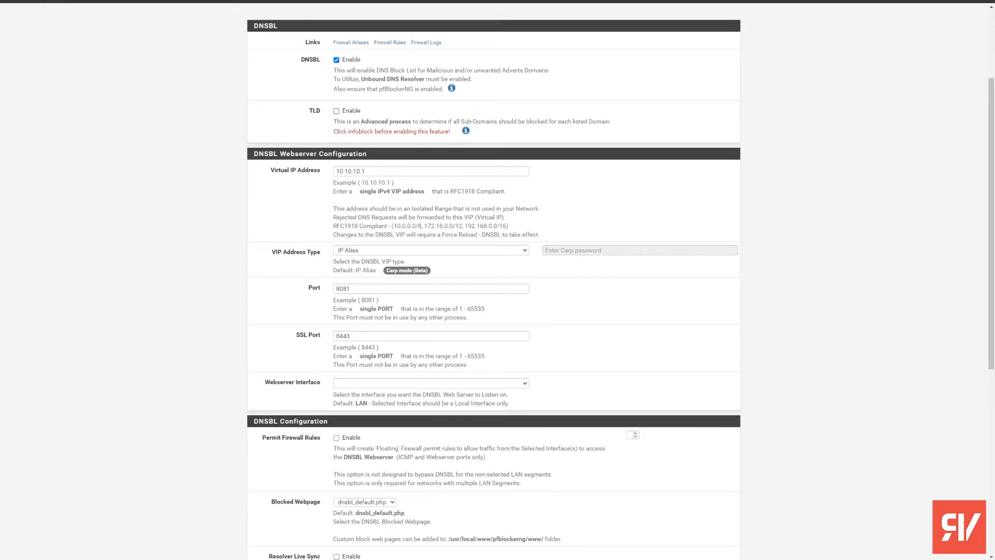
pyautogui.scroll(-3, 477, 161)
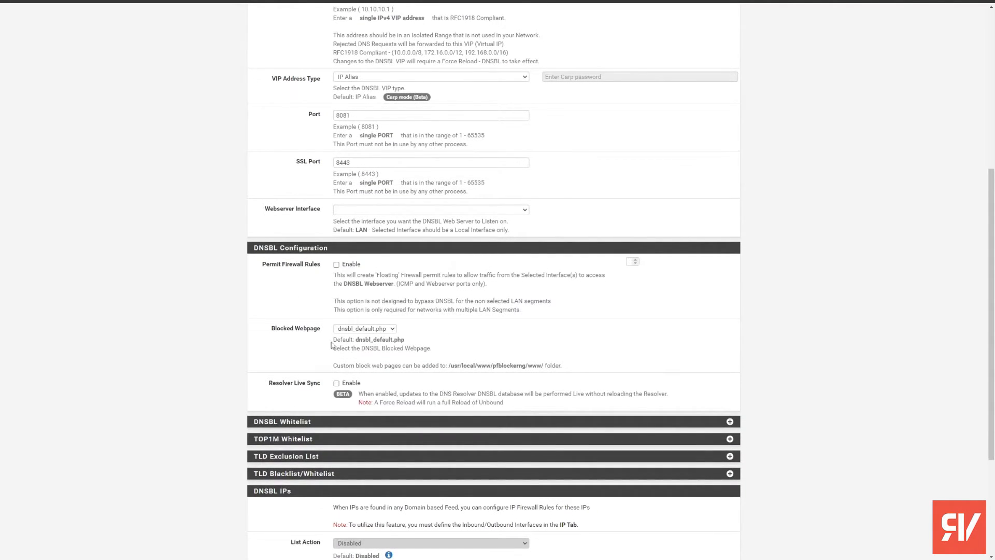
pyautogui.click(376, 333)
pyautogui.scroll(-2, 351, 283)
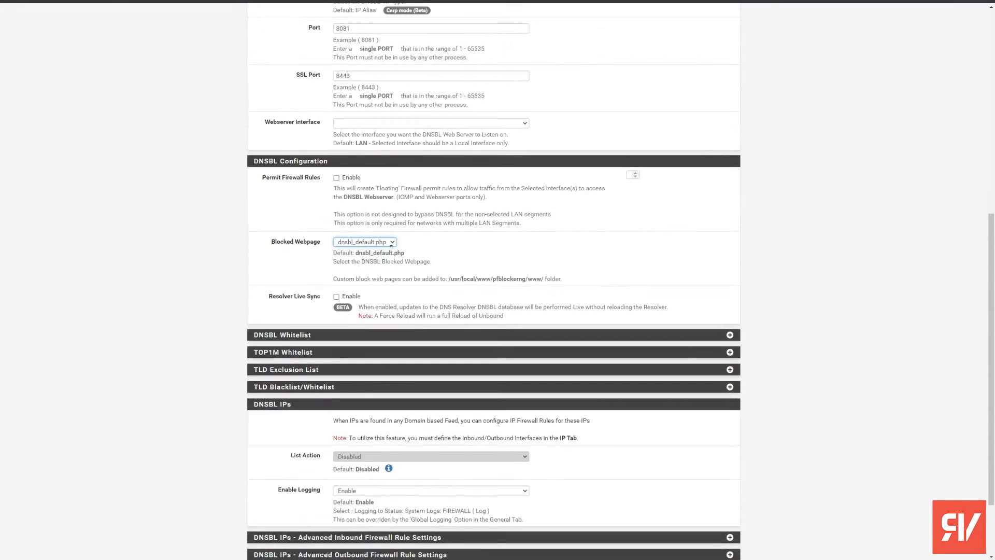
# Add s3.amazonaws.com and .github.com on separate lines to the DNSBL Whitelist
pyautogui.click(730, 335)
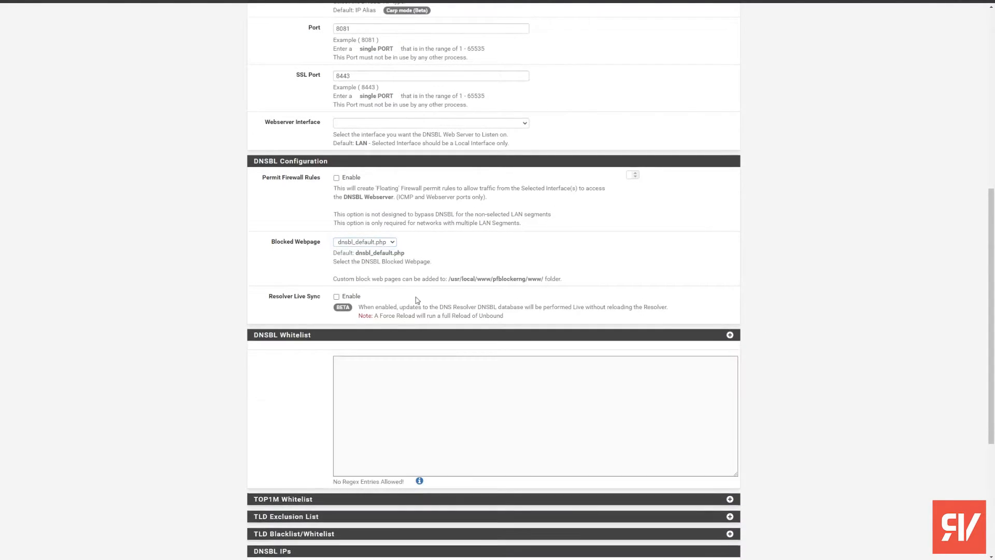
pyautogui.scroll(-3, 327, 354)
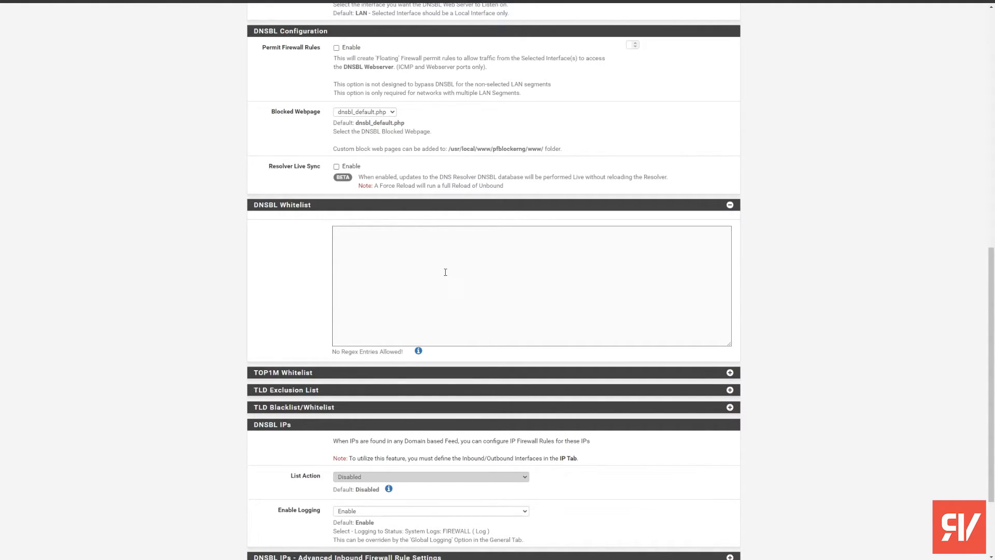
pyautogui.scroll(-2, 555, 219)
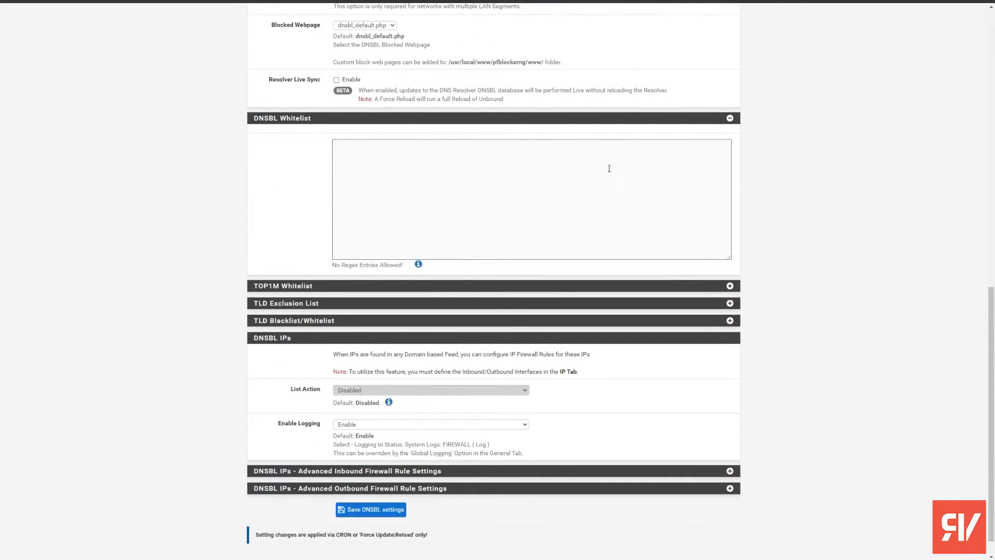
pyautogui.scroll(-1, 462, 177)
pyautogui.scroll(2, 469, 171)
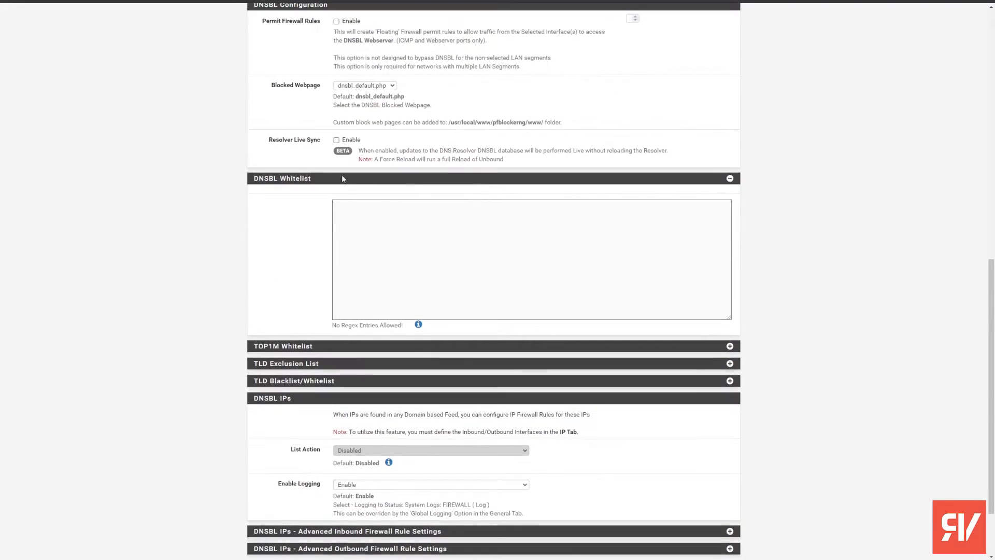
pyautogui.click(492, 252)
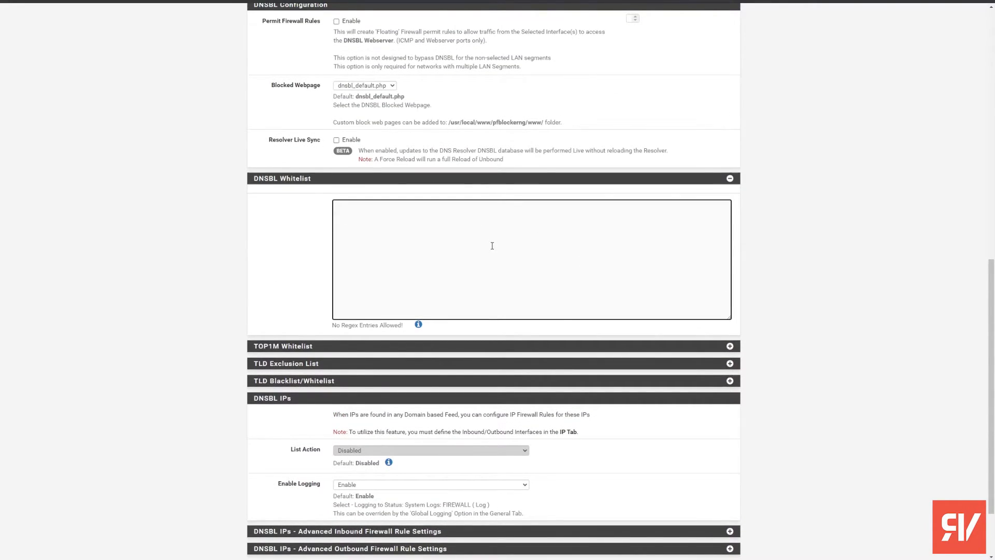
pyautogui.write('s3.amazonsws.')
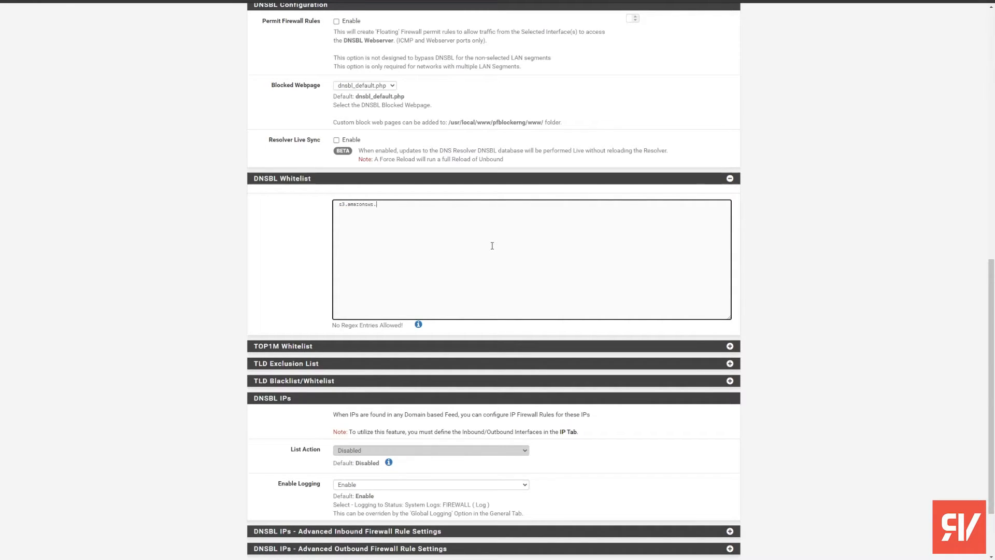
pyautogui.write('ws.co.hit')
pyautogui.press('BackSpace')
pyautogui.press('BackSpace')
pyautogui.press('BackSpace')
pyautogui.write('github.co')
pyautogui.click(284, 235)
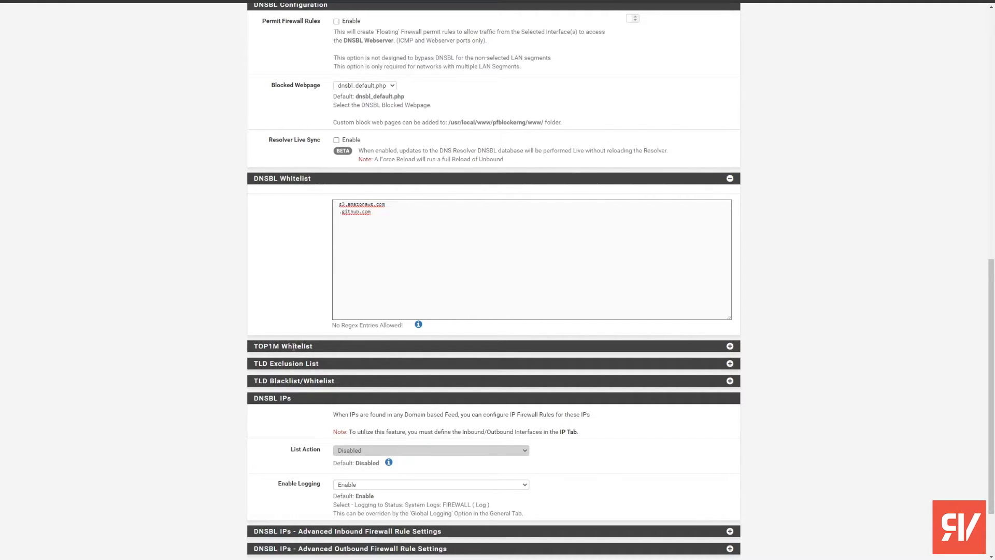
# Start a new DNSBL group with ADs as both its name and description
pyautogui.scroll(-2, 207, 300)
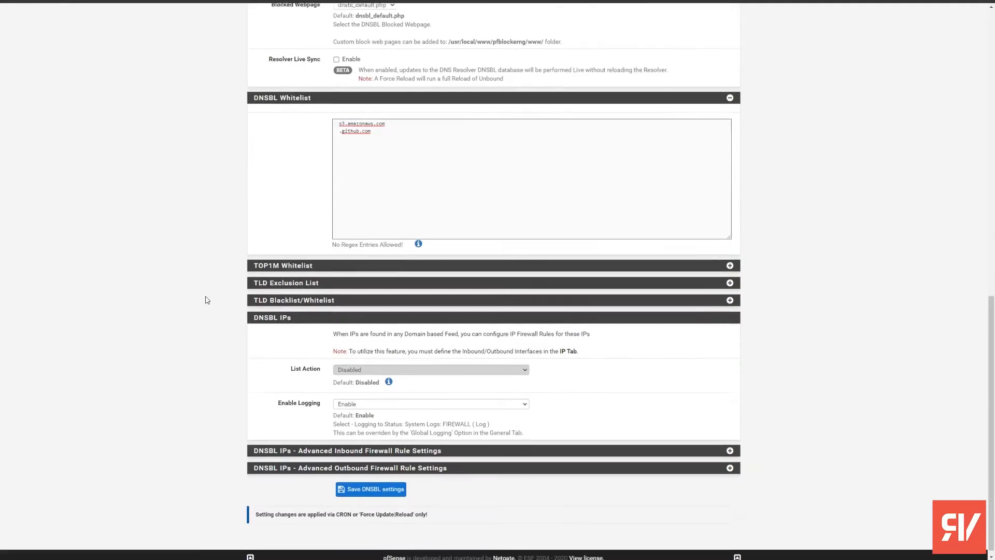
pyautogui.scroll(4, 225, 331)
pyautogui.scroll(10, 227, 333)
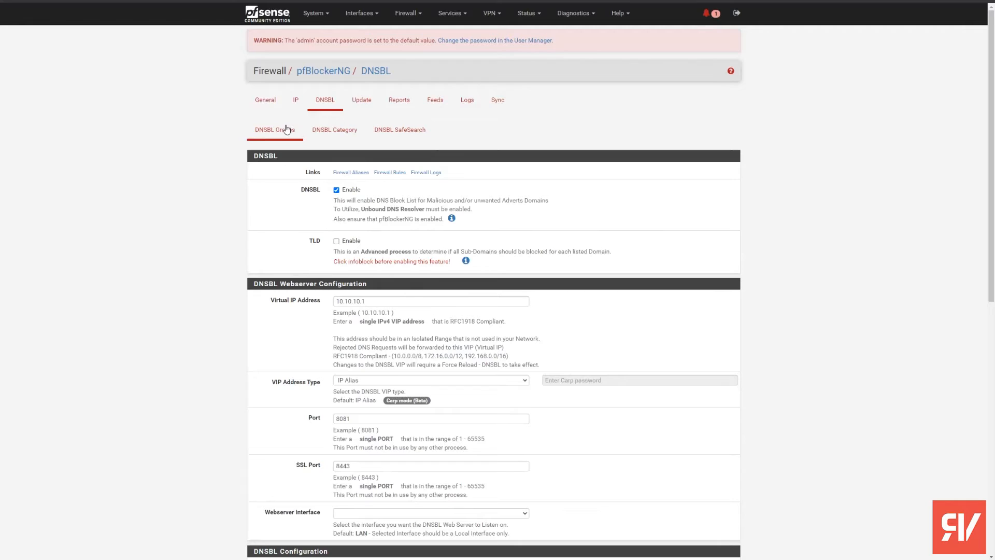
pyautogui.click(287, 129)
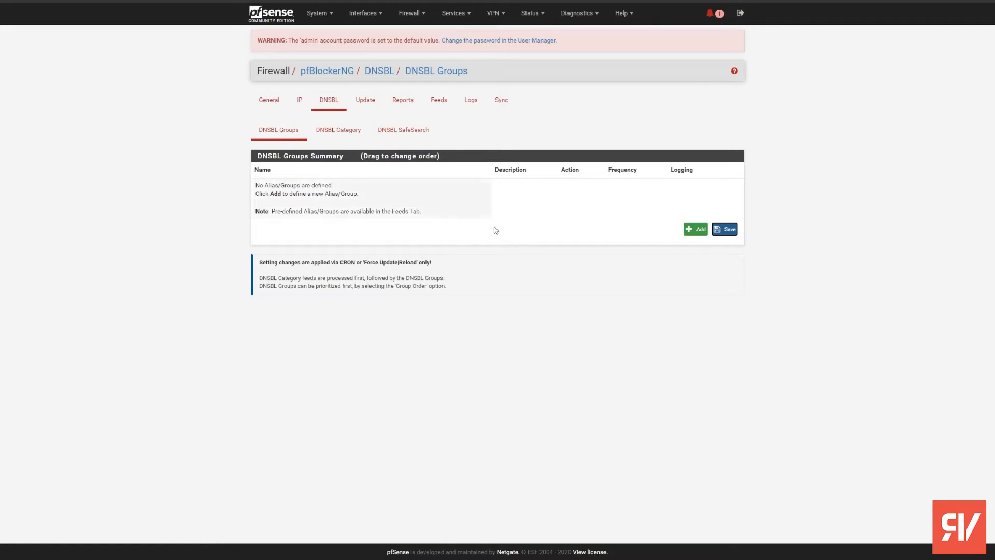
pyautogui.click(692, 229)
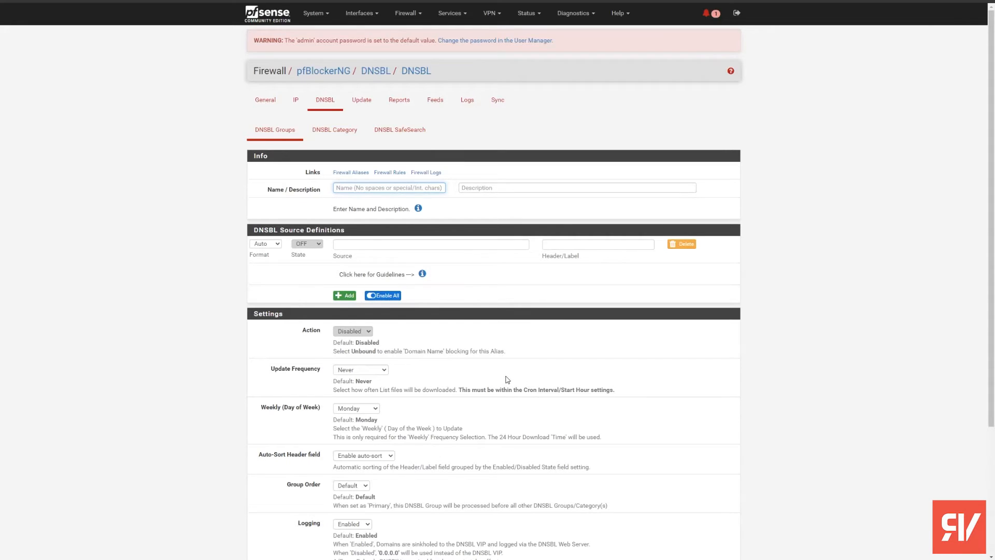
pyautogui.scroll(-1, 424, 376)
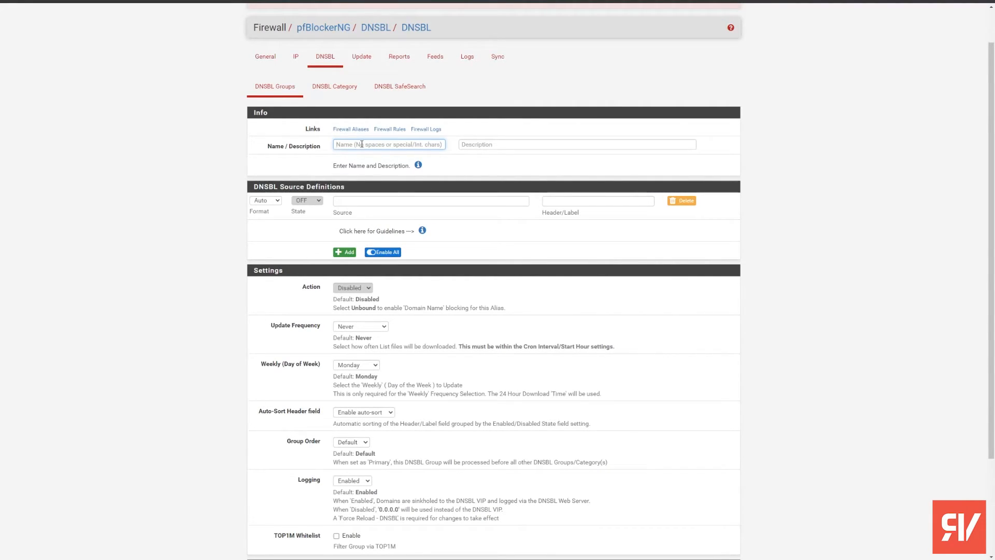
pyautogui.write('ADs')
pyautogui.press('Tab')
pyautogui.write('AD')
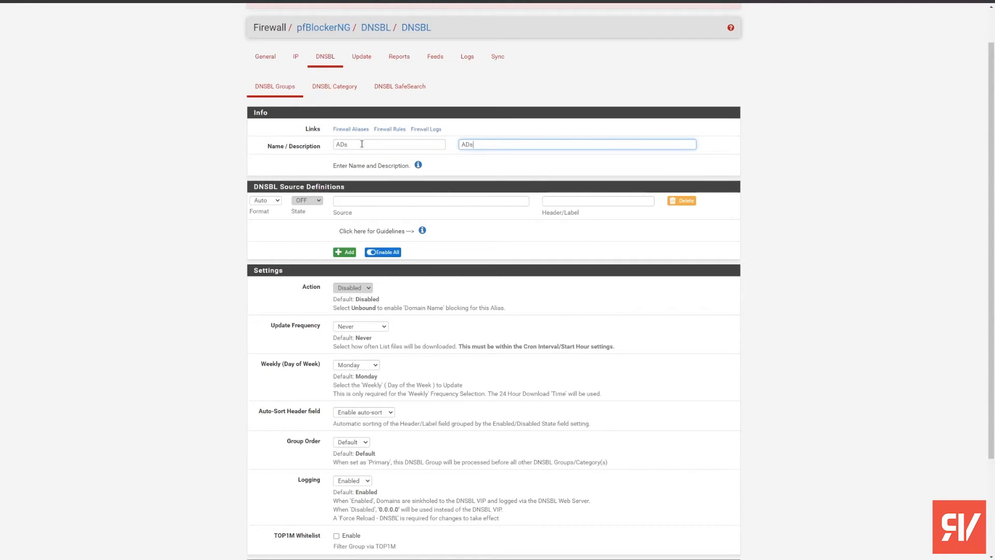
pyautogui.write('s')
pyautogui.click(305, 203)
pyautogui.click(310, 214)
pyautogui.click(348, 201)
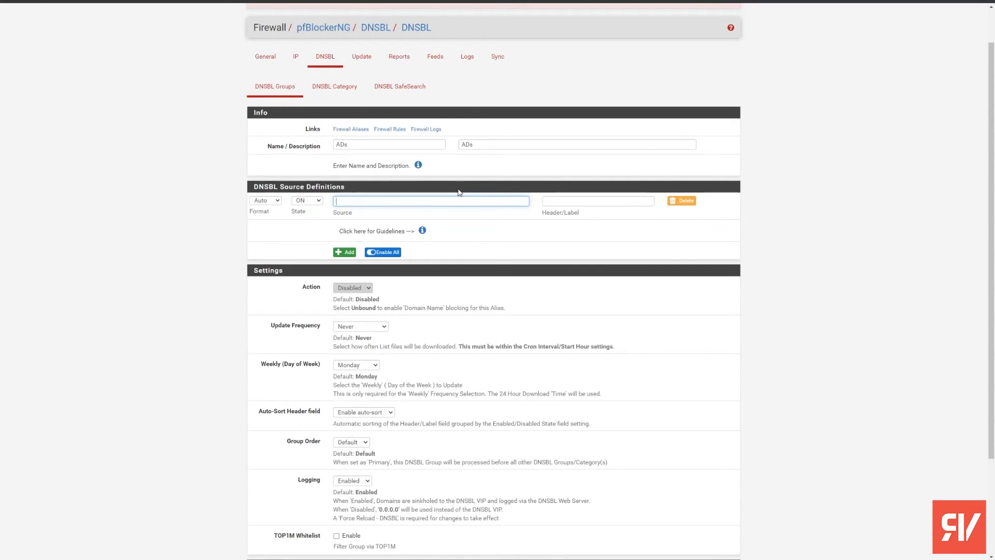
pyautogui.write('tps://adaway.org/hosts.txt')
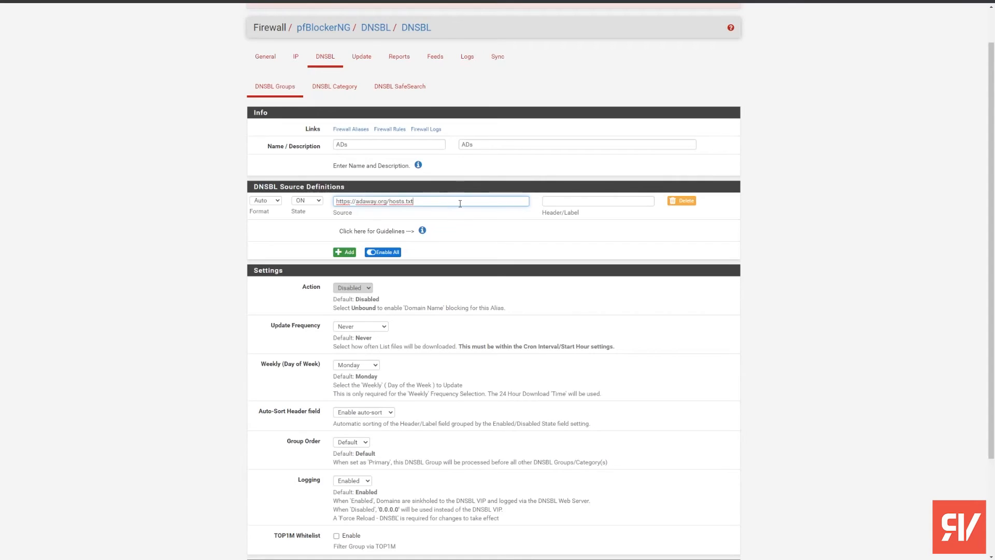
pyautogui.click(582, 201)
pyautogui.write('Adaway')
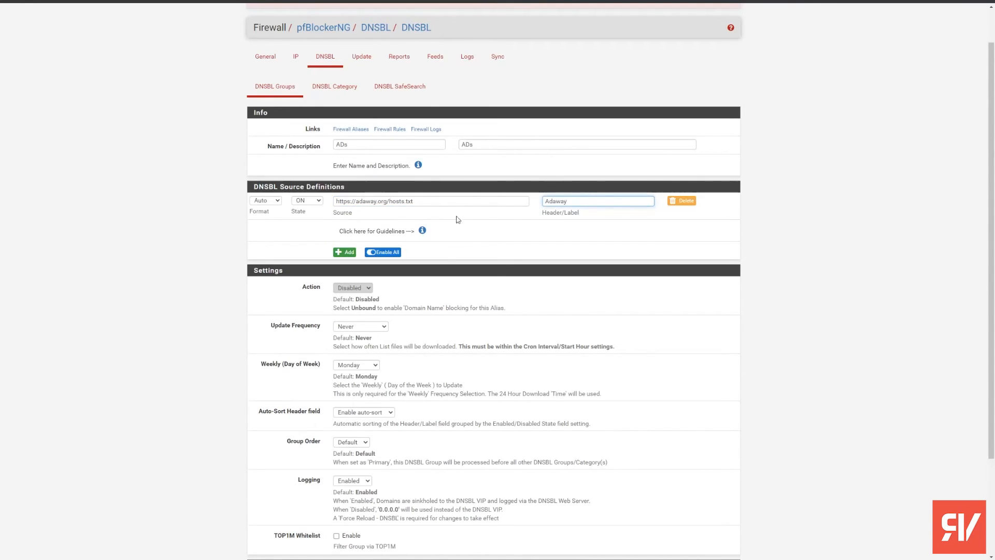
# Open the AdAway source URL in a separate browser tab to examine its blocklist, and return to the group settings
pyautogui.tripleClick(424, 202)
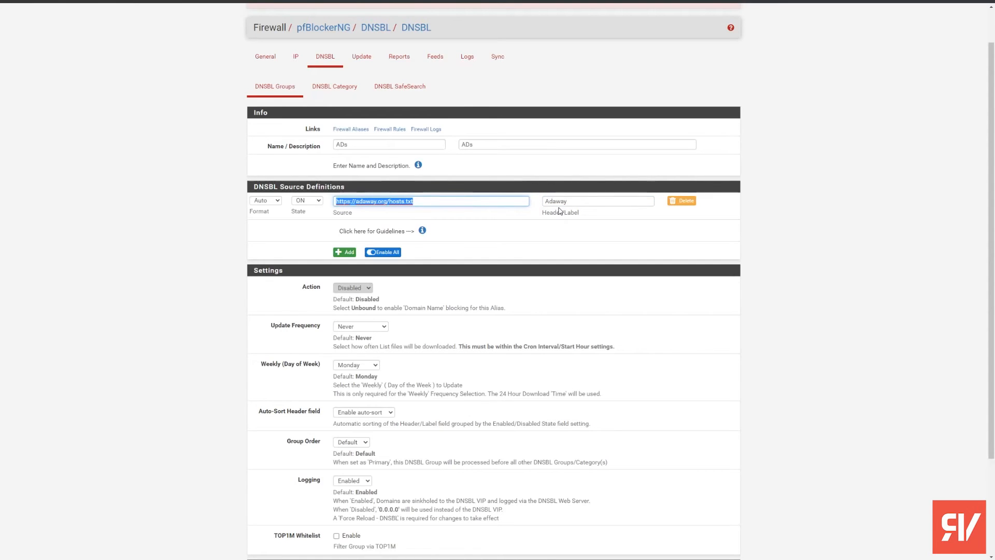
pyautogui.hotkey('ctrl', 'c')
pyautogui.hotkey('ctrl', 't')
pyautogui.hotkey('ctrl', 'v')
pyautogui.press('Return')
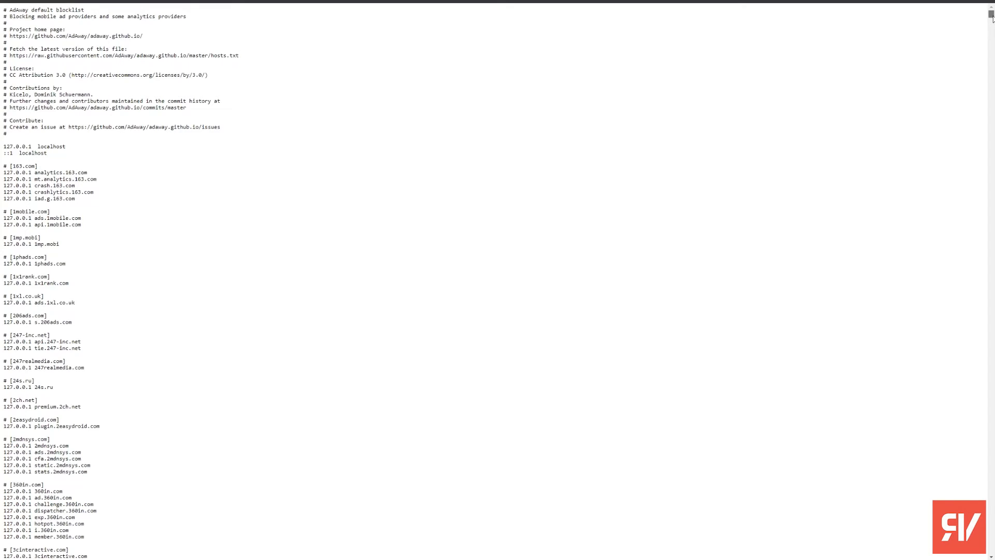
pyautogui.moveTo(991, 16)
pyautogui.mouseDown()
pyautogui.moveTo(992, 444)
pyautogui.moveTo(977, 26)
pyautogui.moveTo(987, 13)
pyautogui.mouseUp()
pyautogui.hotkey('ctrl', 'w')
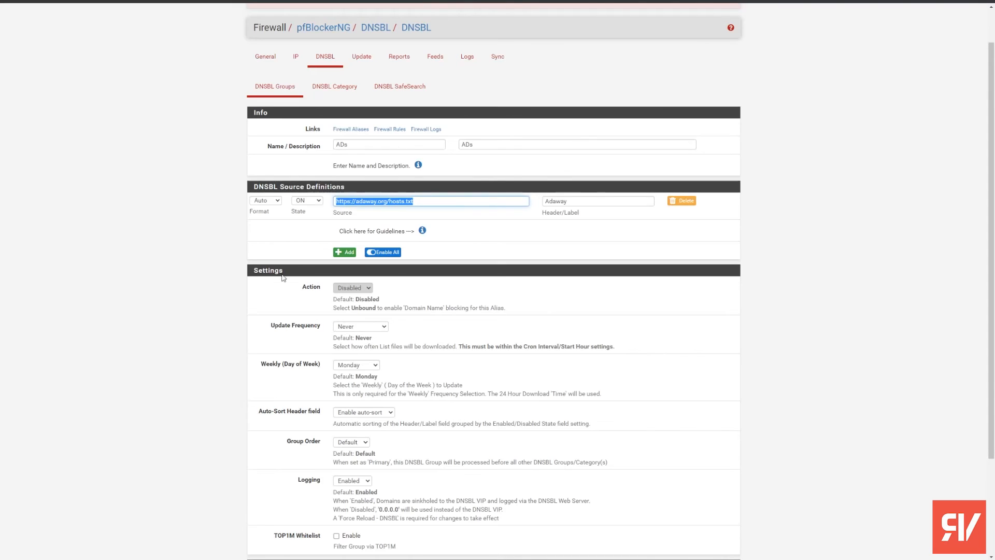
pyautogui.click(779, 267)
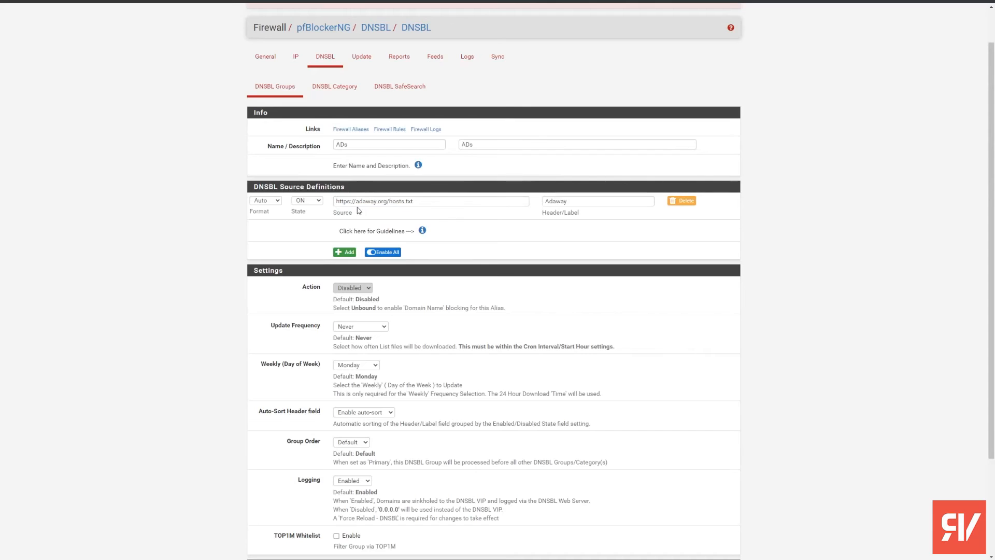
pyautogui.click(344, 252)
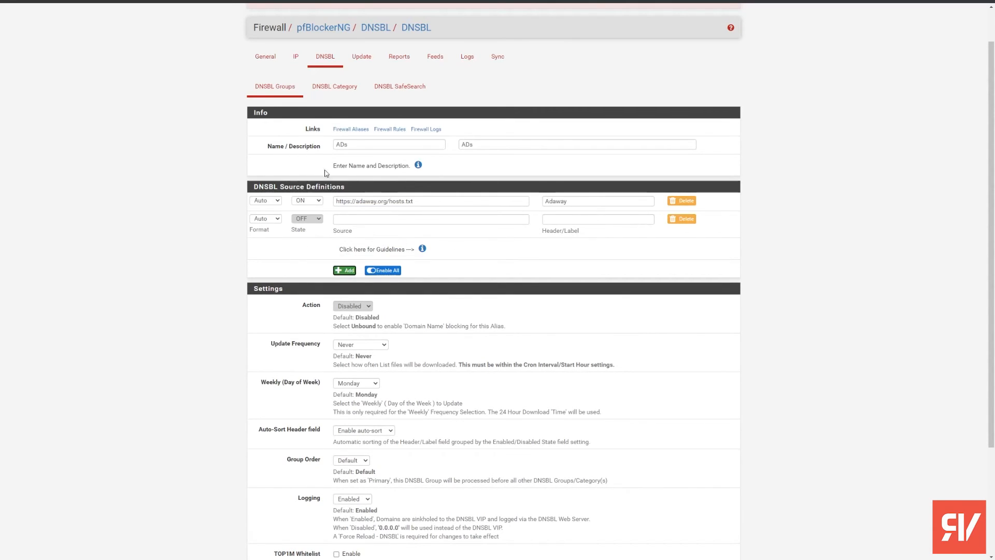
pyautogui.click(389, 219)
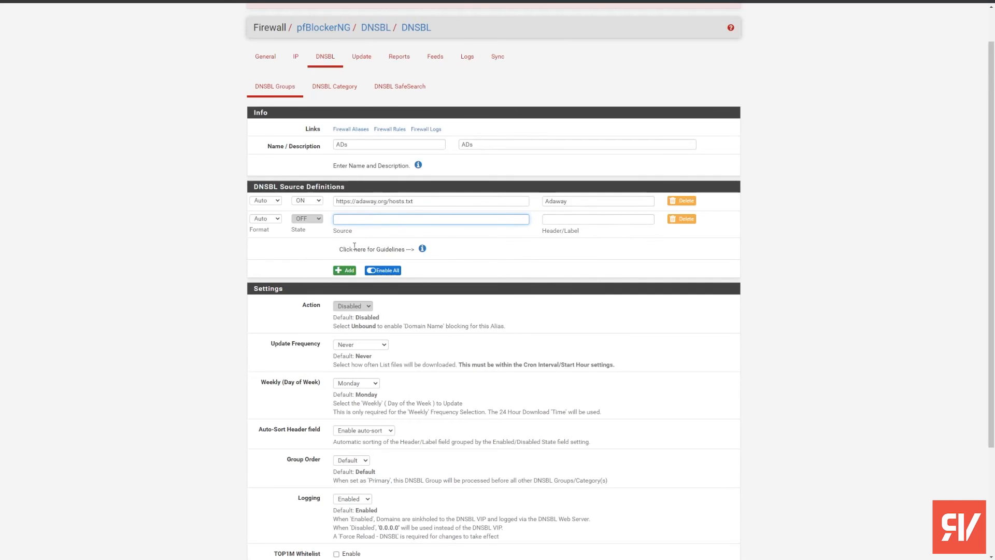
pyautogui.click(682, 219)
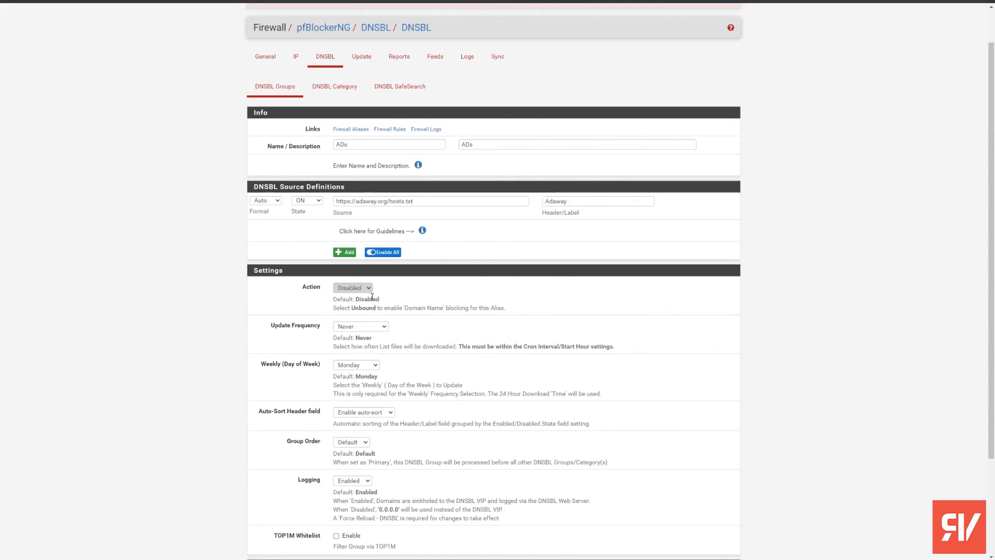
# Set the ADs group's action to Unbound and update frequency to Once a day, and save the DNSBL settings
pyautogui.scroll(-2, 386, 321)
pyautogui.click(357, 202)
pyautogui.click(355, 220)
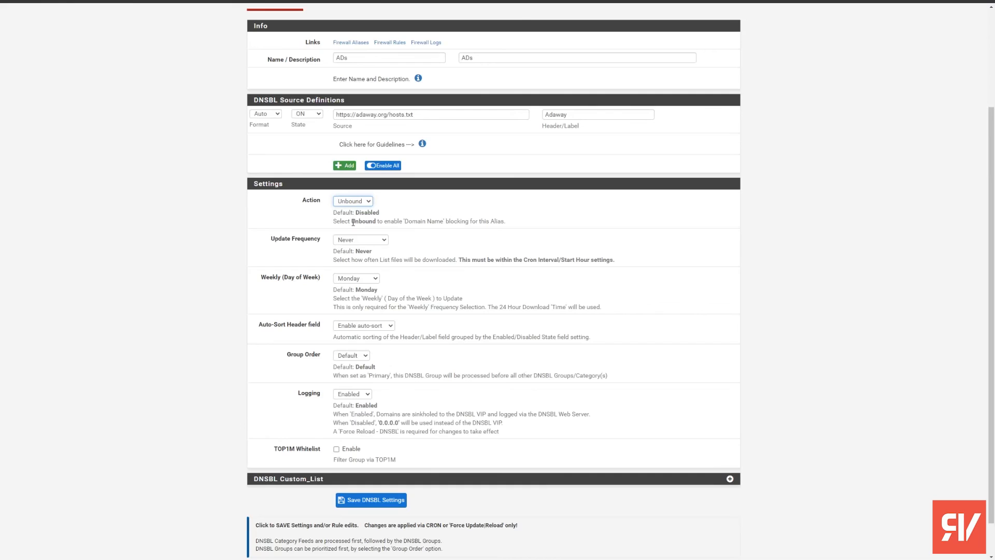
pyautogui.click(355, 241)
pyautogui.click(363, 317)
pyautogui.scroll(-1, 359, 272)
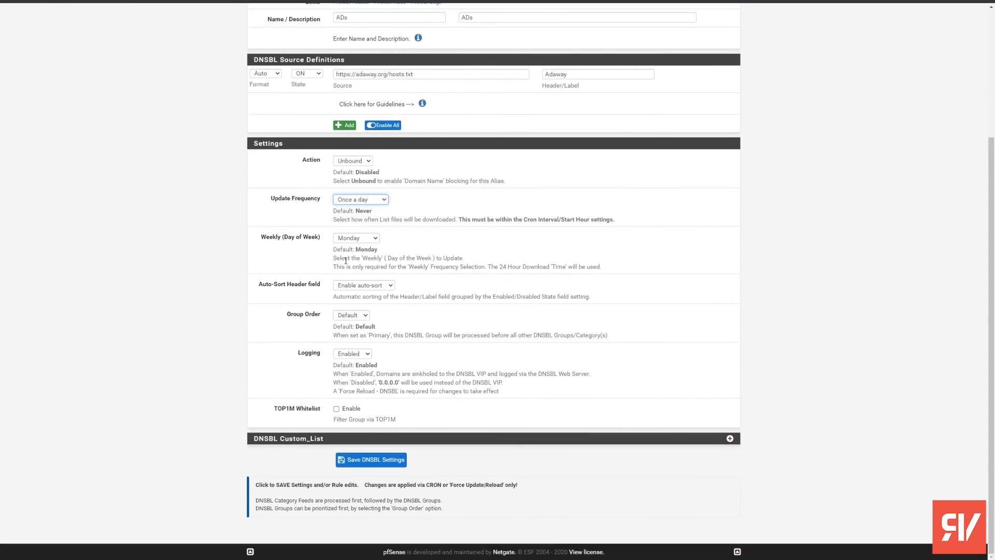
pyautogui.click(378, 461)
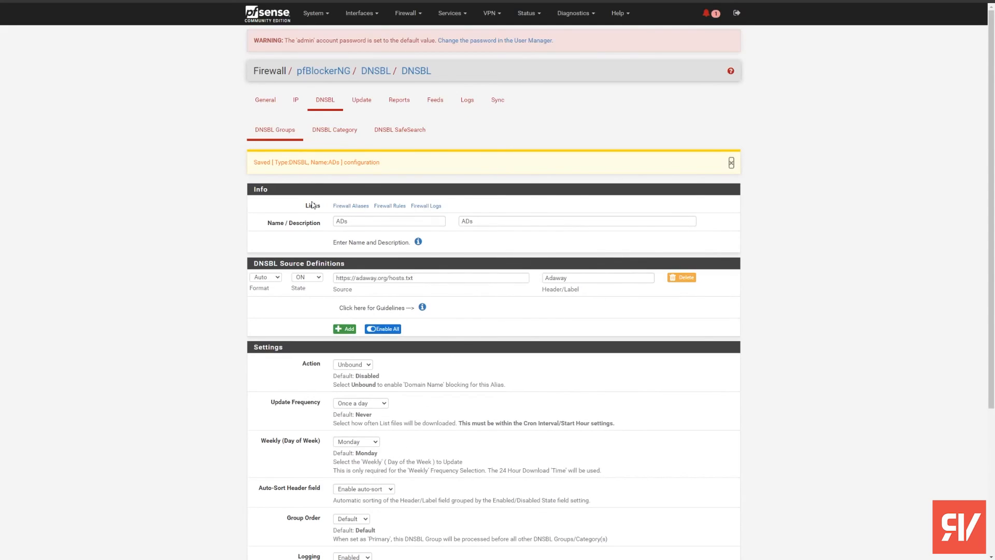
# Open pfBlockerNG's Update settings
pyautogui.click(371, 107)
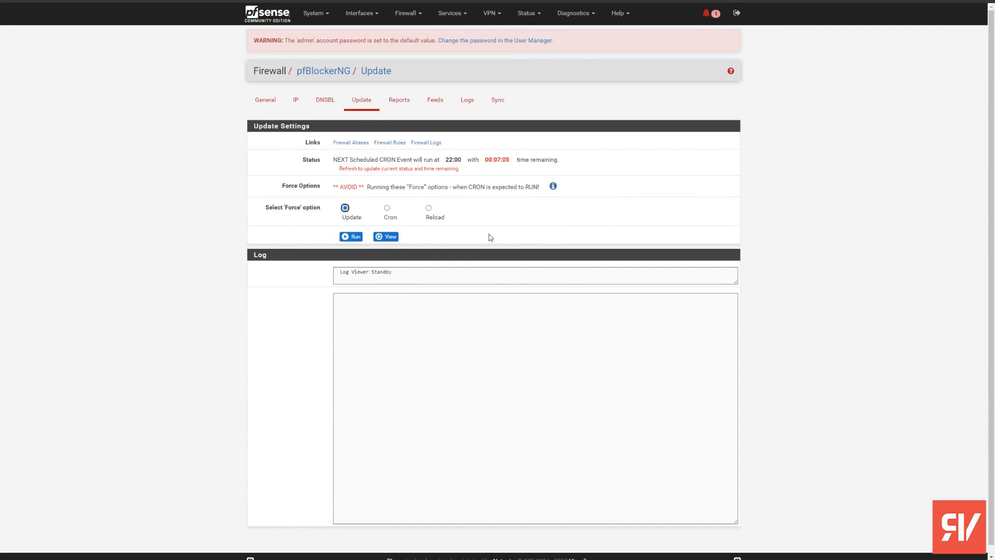